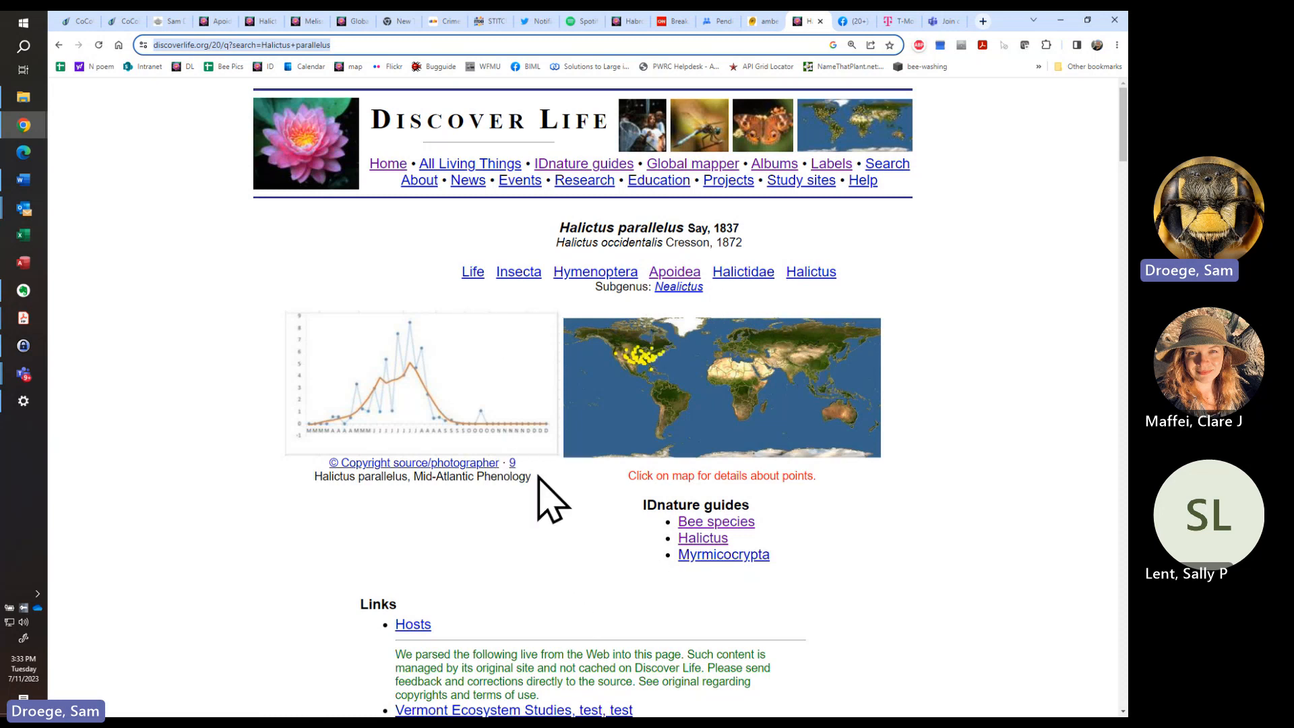
Examine the phenology chart, distribution map and specimen photos on the Halictus parallelus species page
scroll(536, 477, "down", 1)
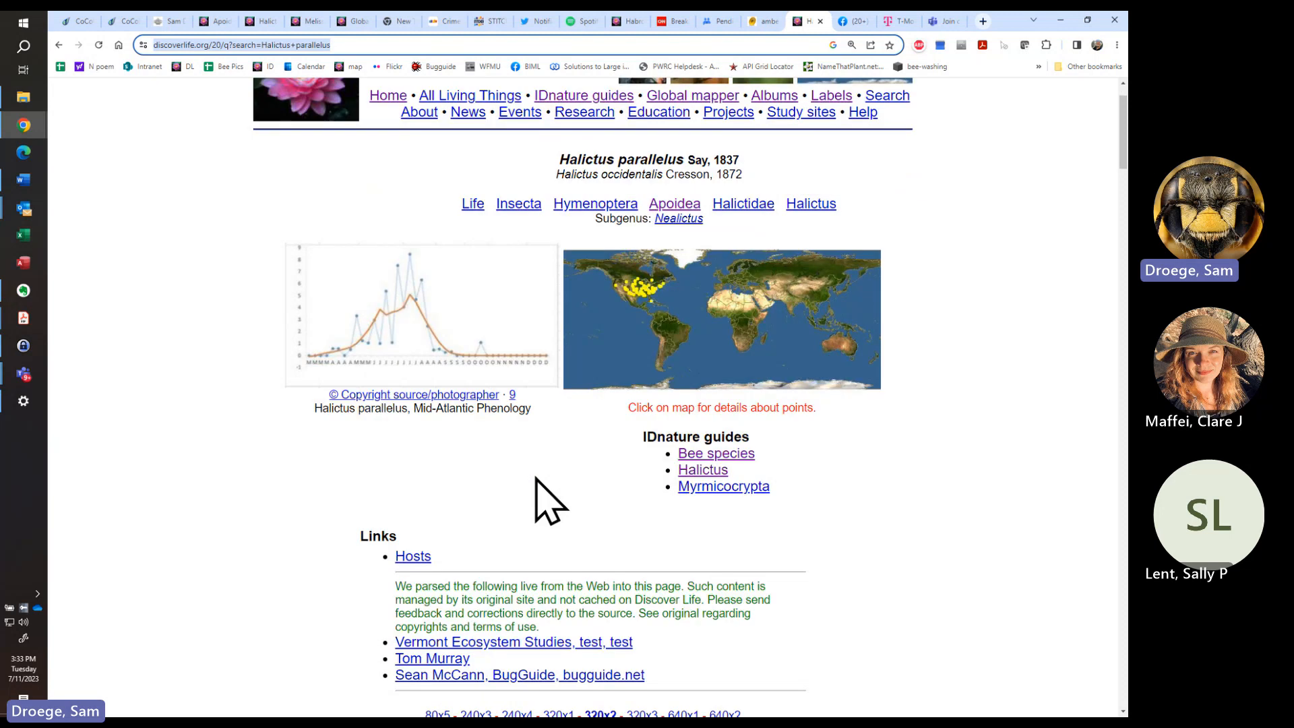
scroll(536, 477, "down", 1)
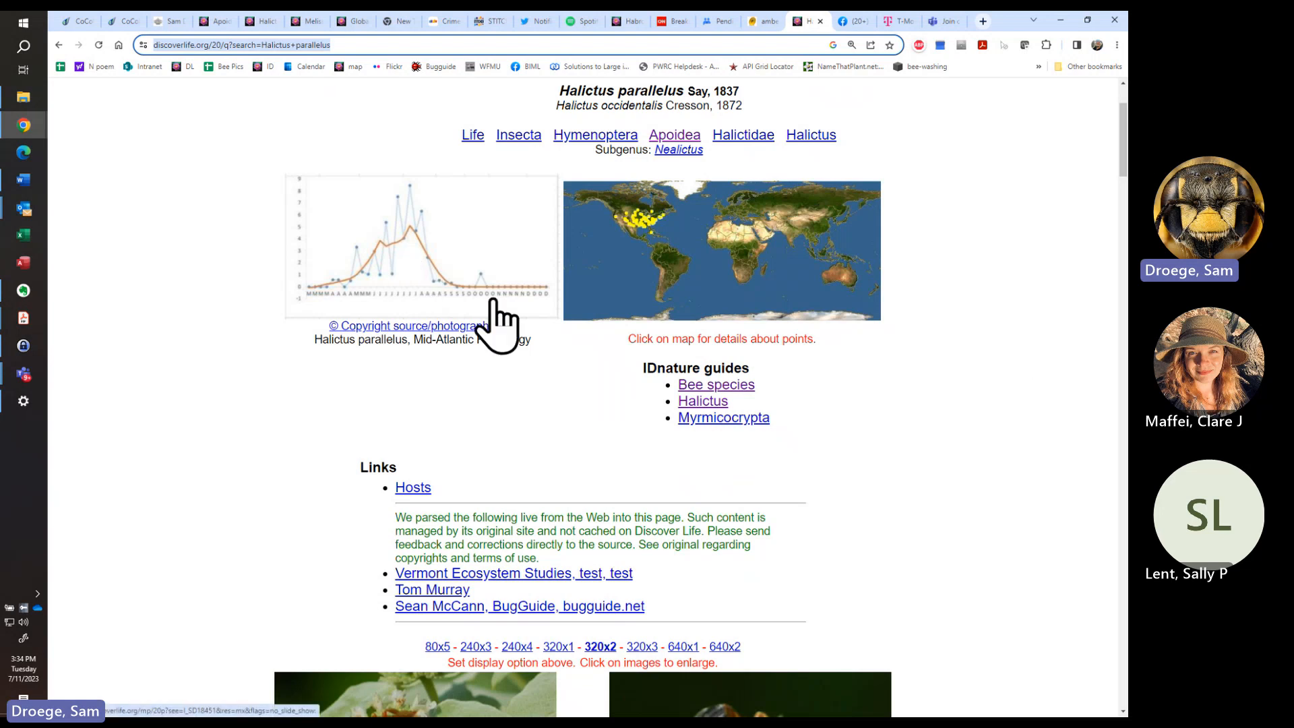
scroll(814, 404, "down", 10)
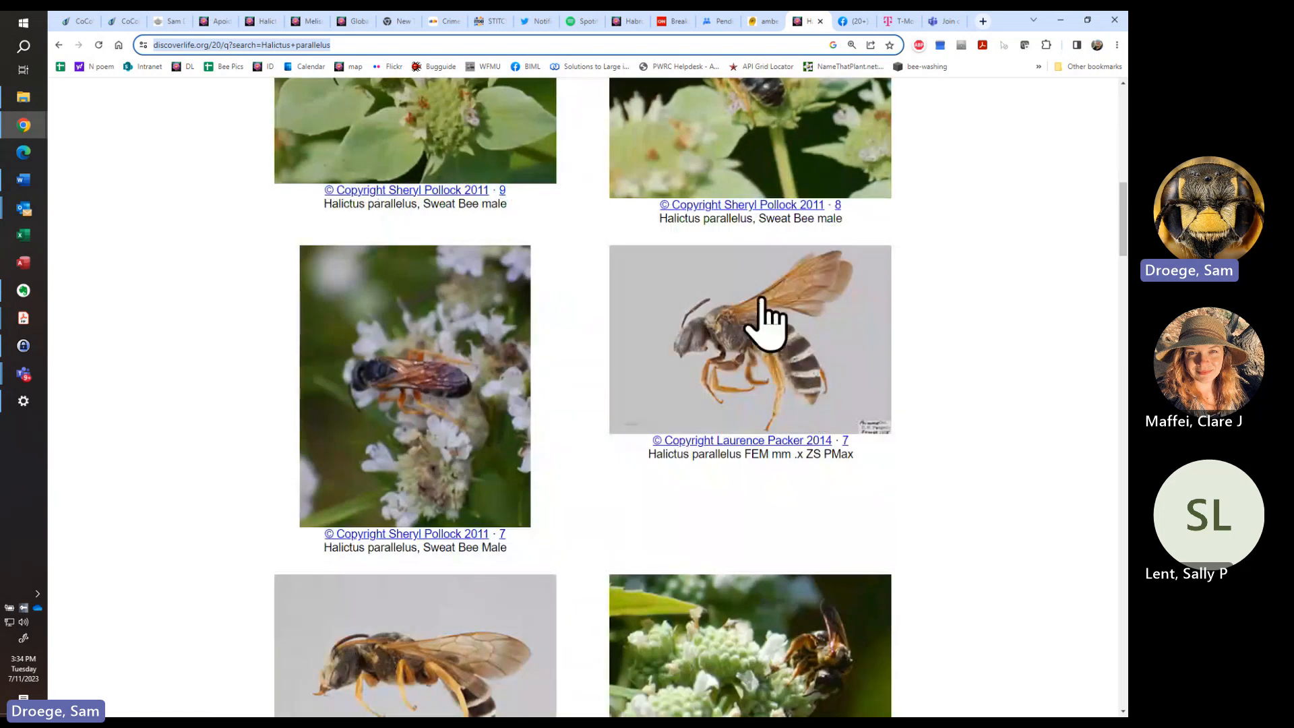
scroll(771, 323, "up", 6)
scroll(815, 317, "down", 6)
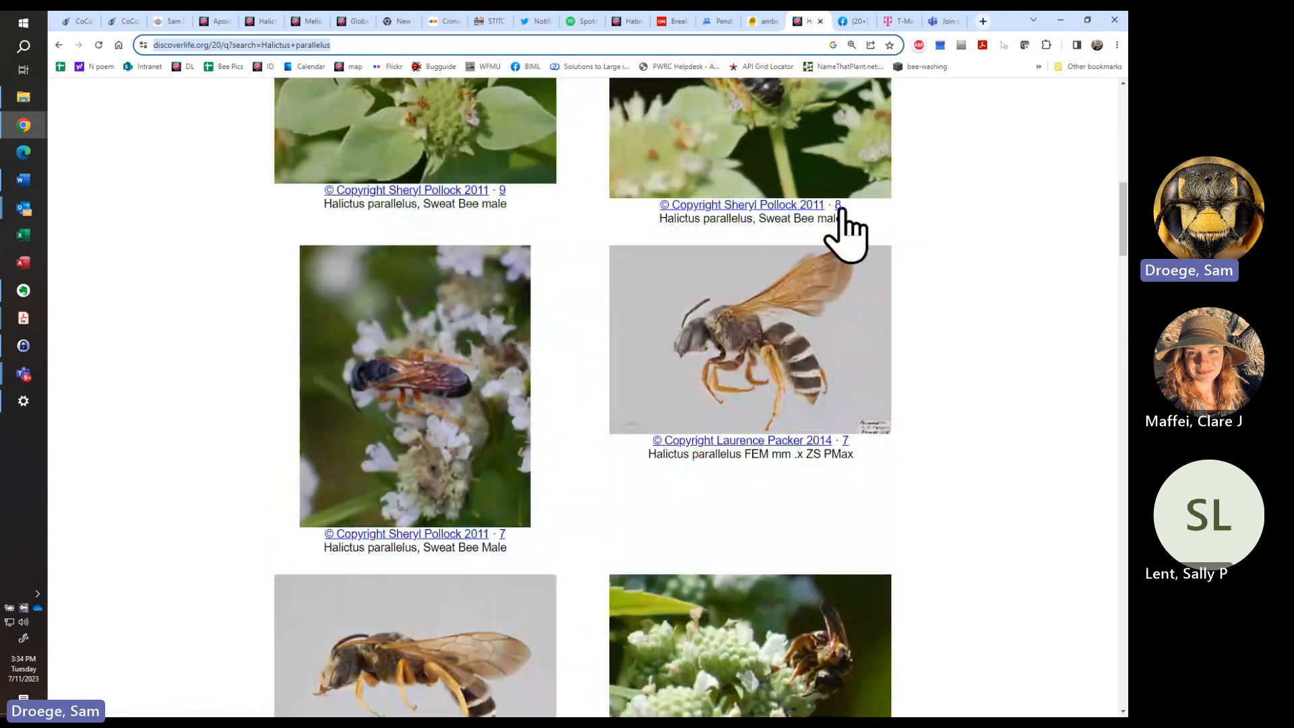
scroll(789, 512, "down", 13)
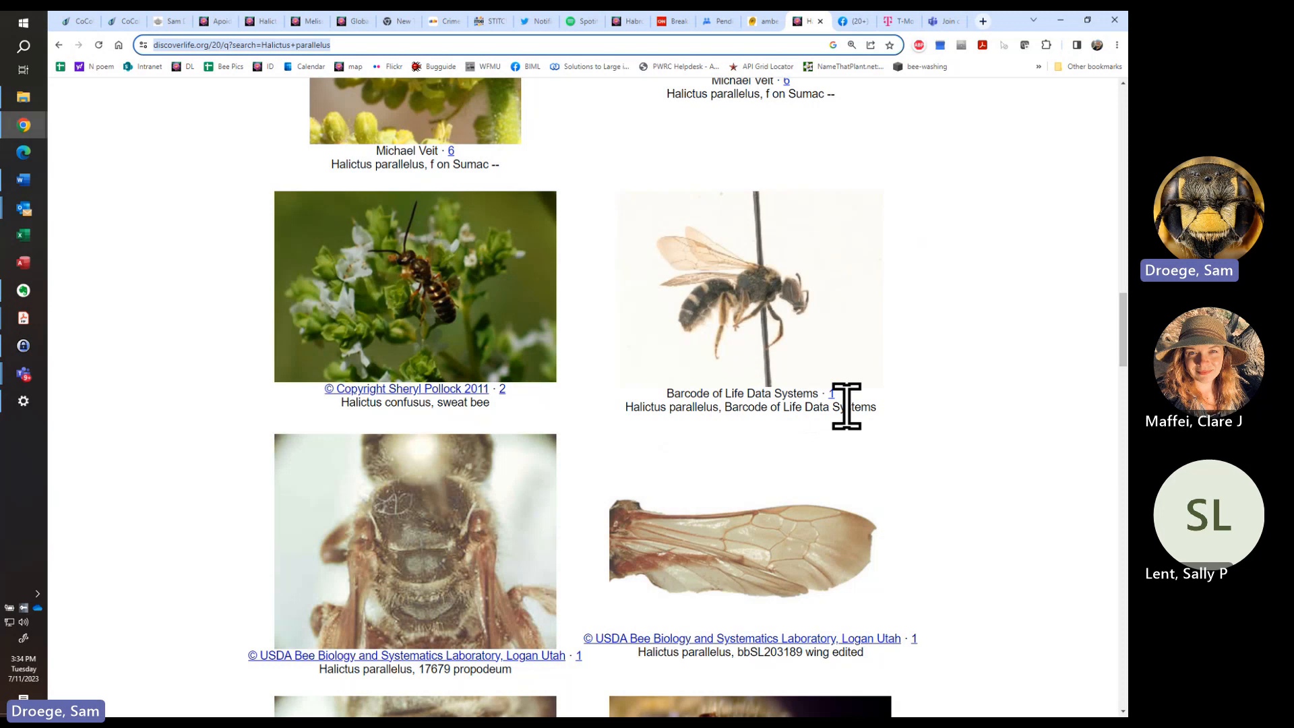
scroll(847, 411, "down", 6)
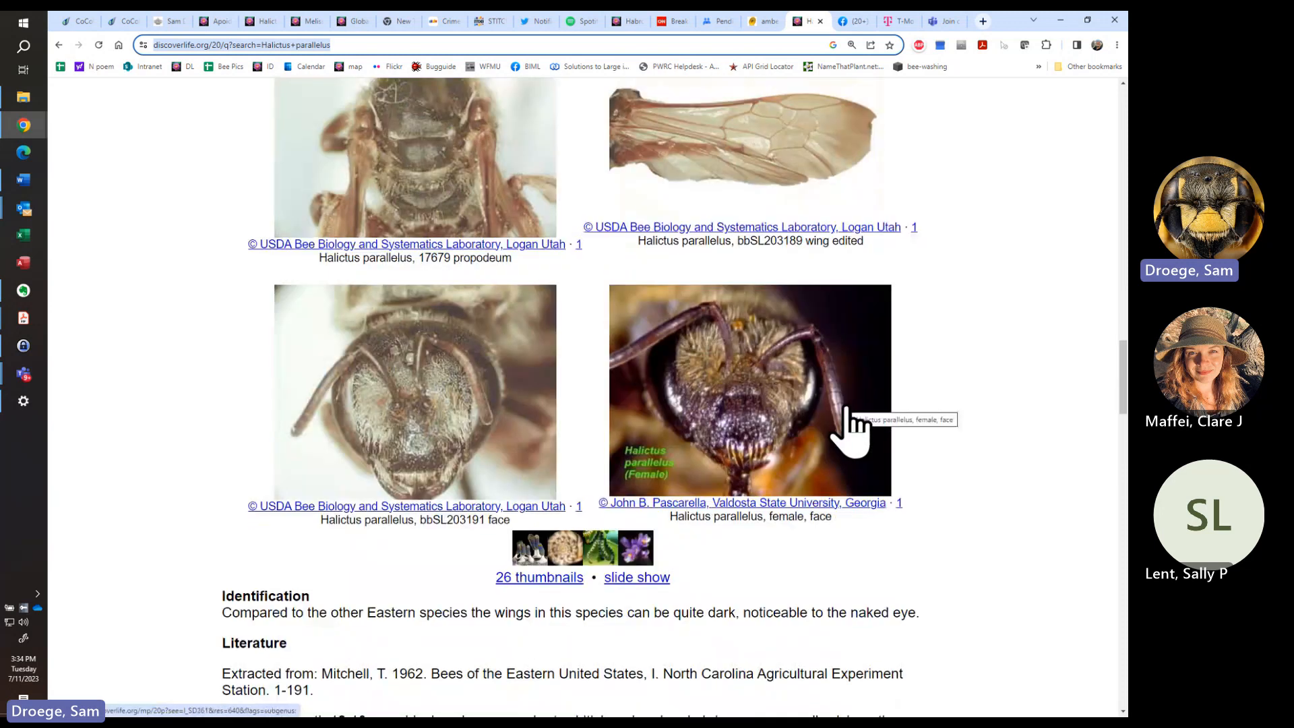
scroll(809, 411, "down", 4)
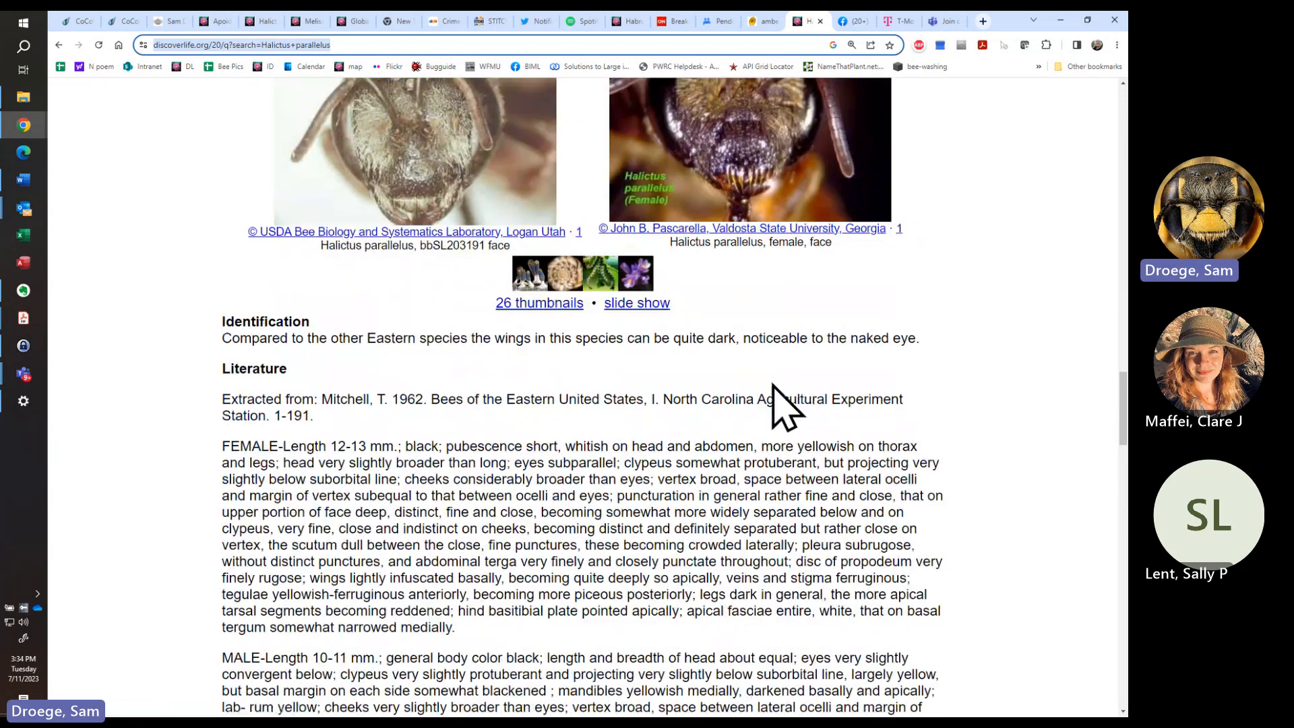
scroll(706, 290, "up", 12)
scroll(701, 291, "down", 2)
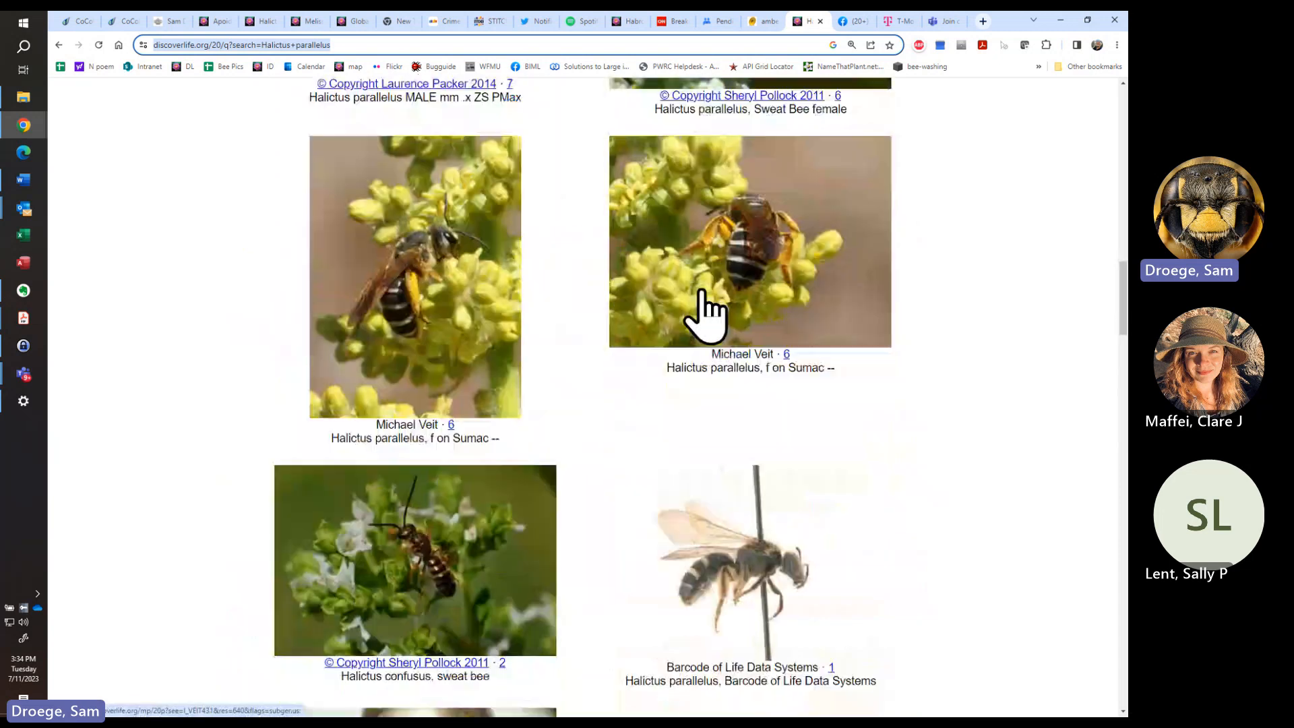
Read the Halictus parallelus identification note, the female and male literature descriptions, the flower records and the host plant list
scroll(705, 310, "down", 12)
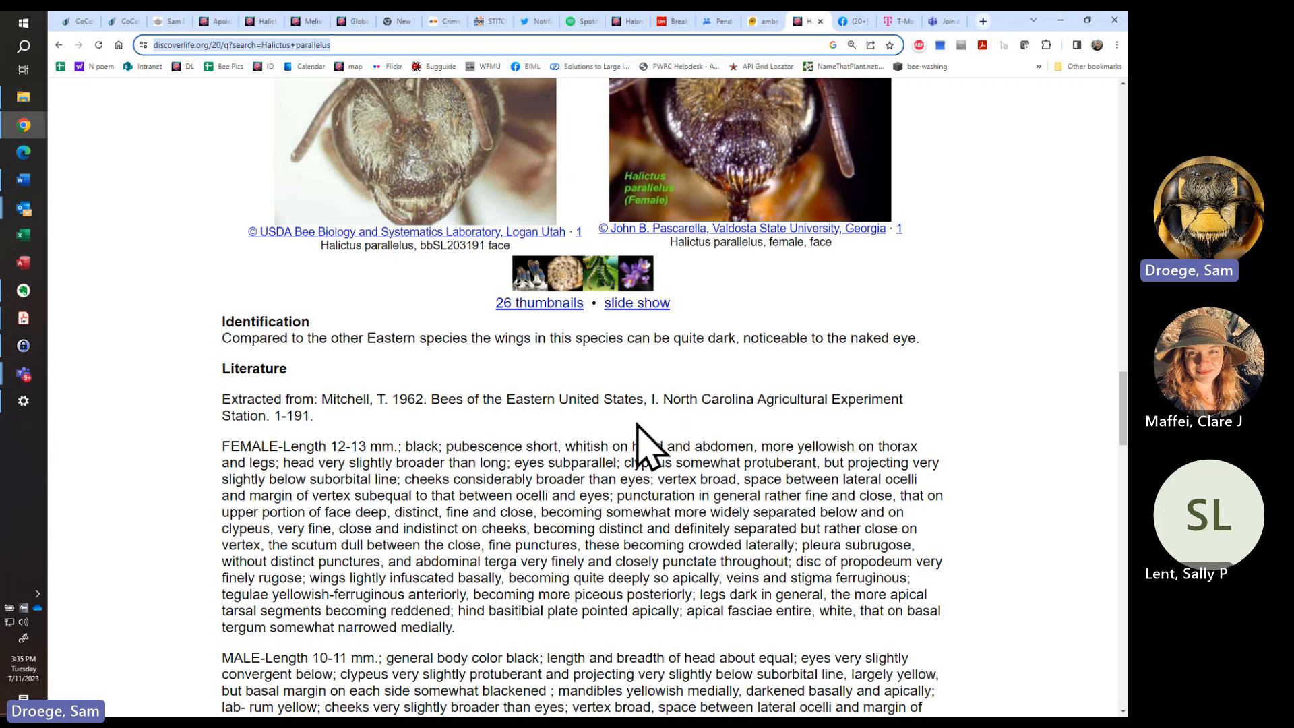
scroll(644, 446, "down", 2)
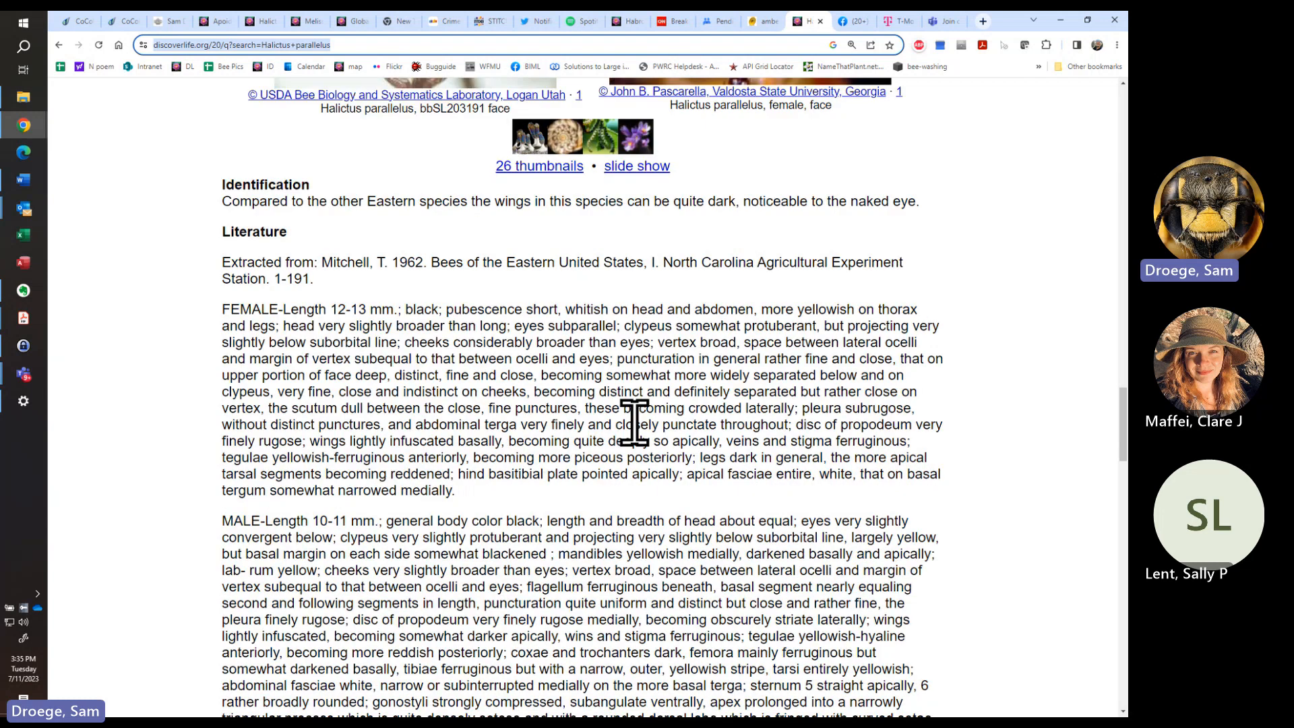
scroll(634, 424, "down", 4)
scroll(304, 339, "down", 4)
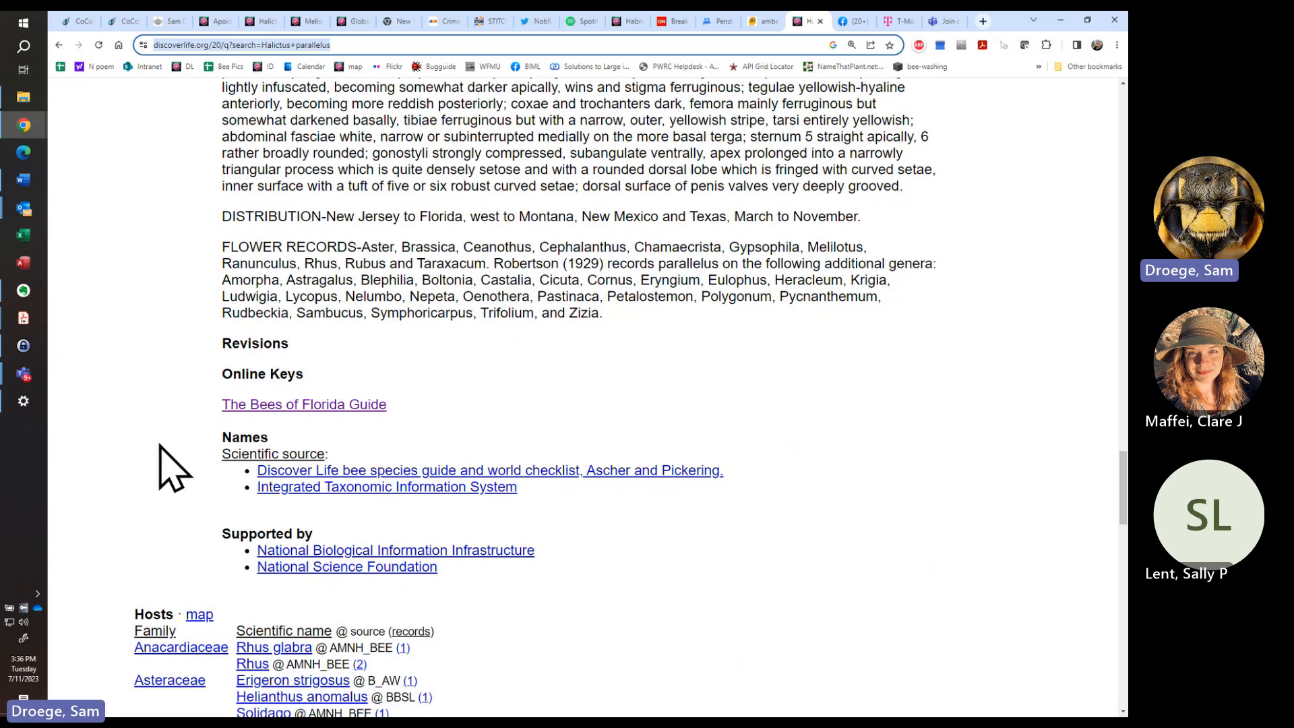
scroll(168, 445, "down", 4)
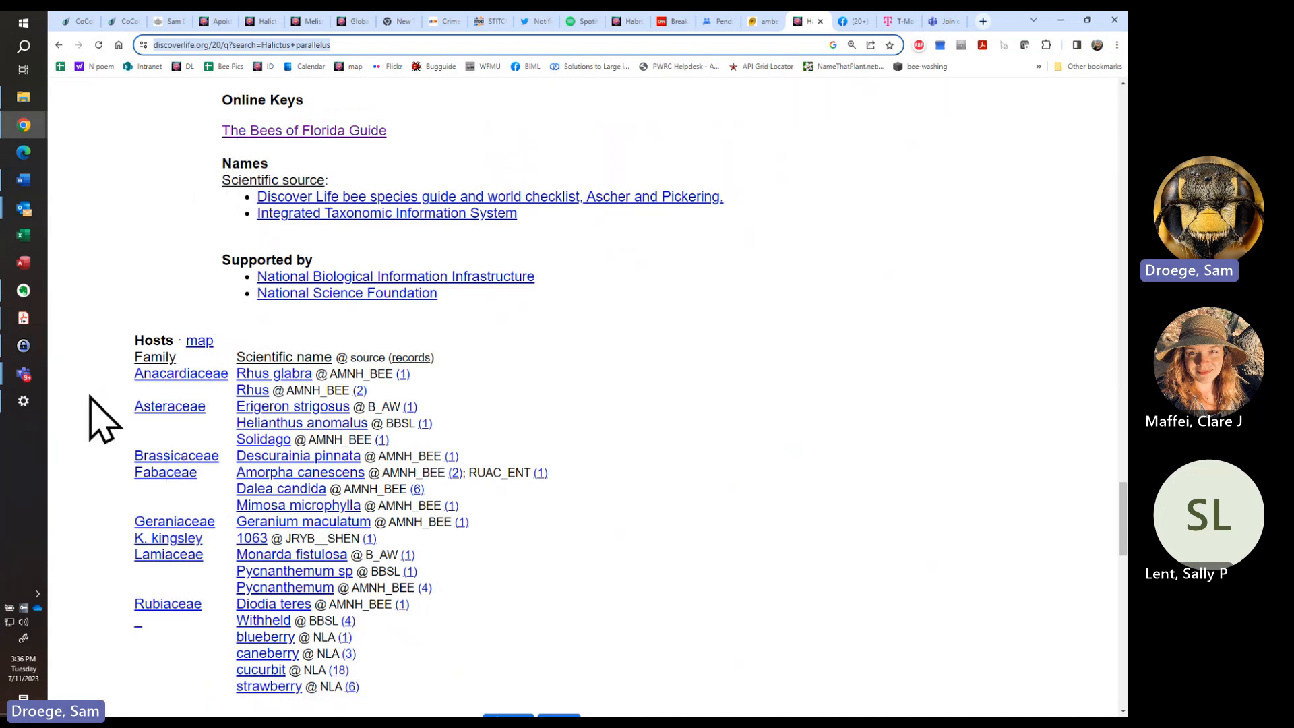
scroll(81, 404, "down", 2)
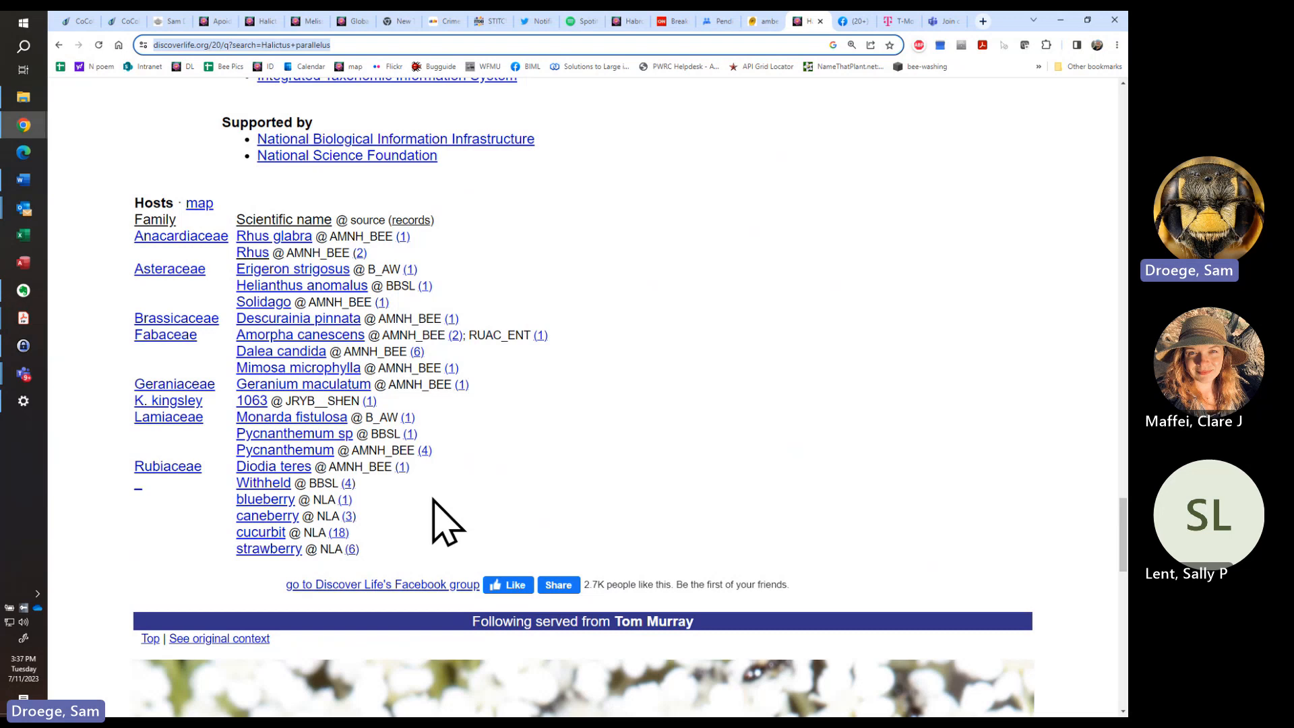
scroll(439, 495, "down", 1)
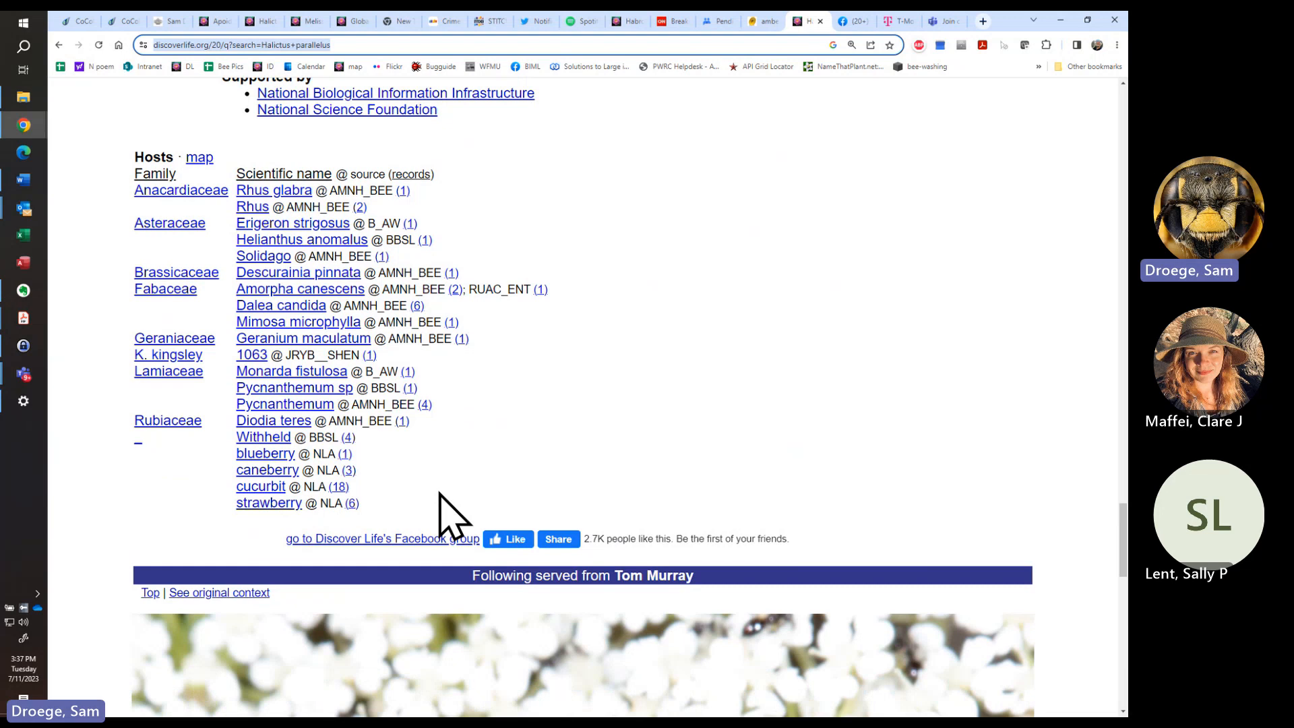
scroll(439, 495, "down", 2)
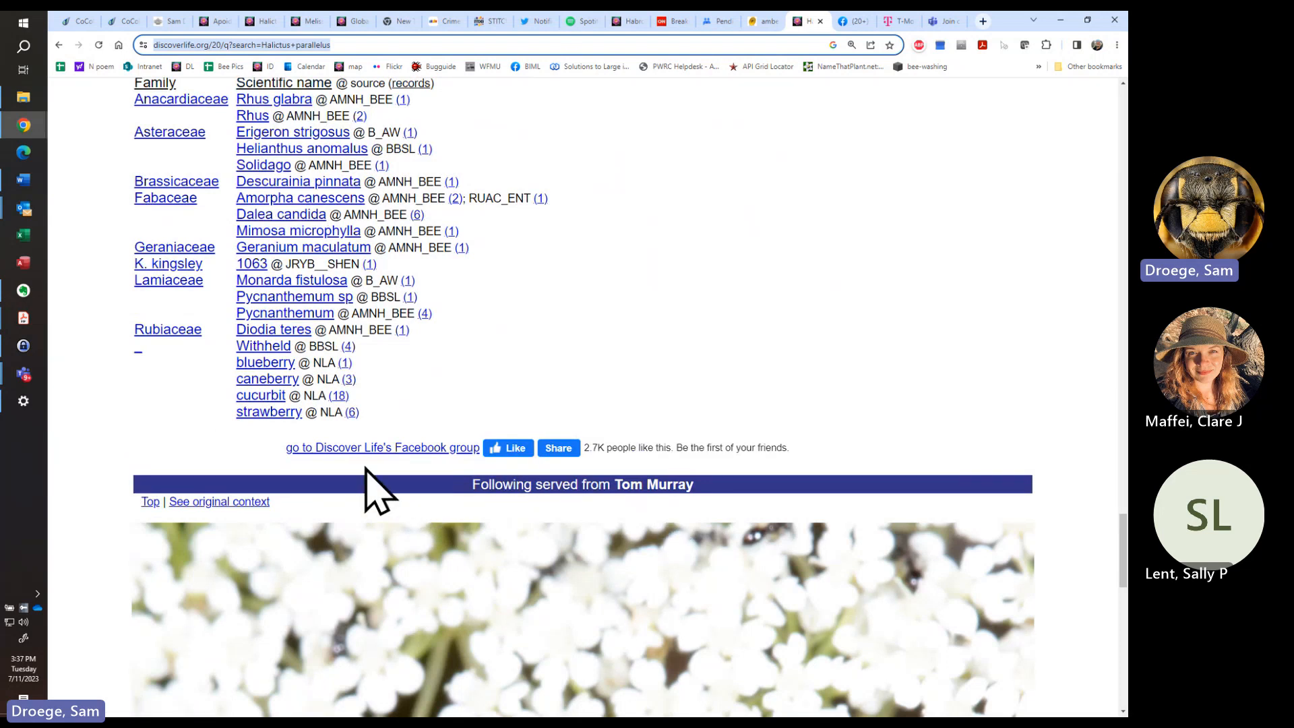
scroll(366, 478, "down", 2)
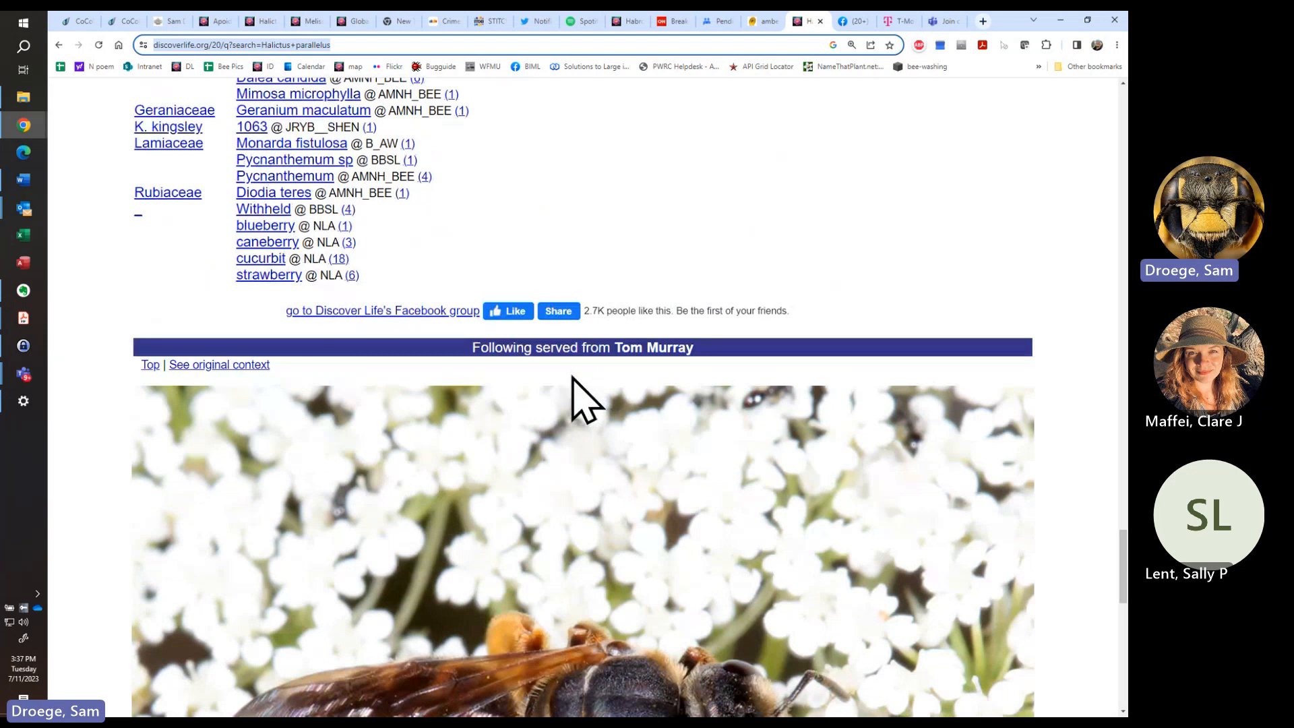
Examine the two large Halictus parallelus photos served from outside sources at the end of the species page
scroll(564, 390, "down", 2)
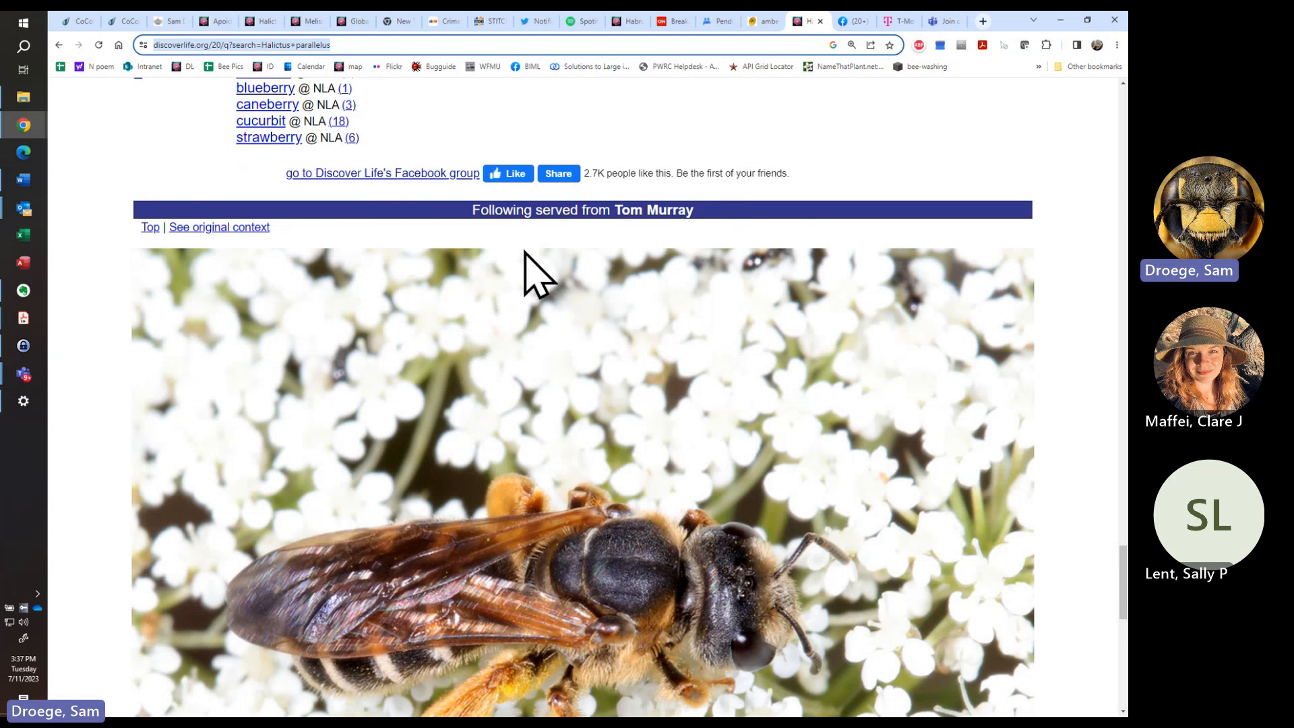
scroll(539, 272, "down", 5)
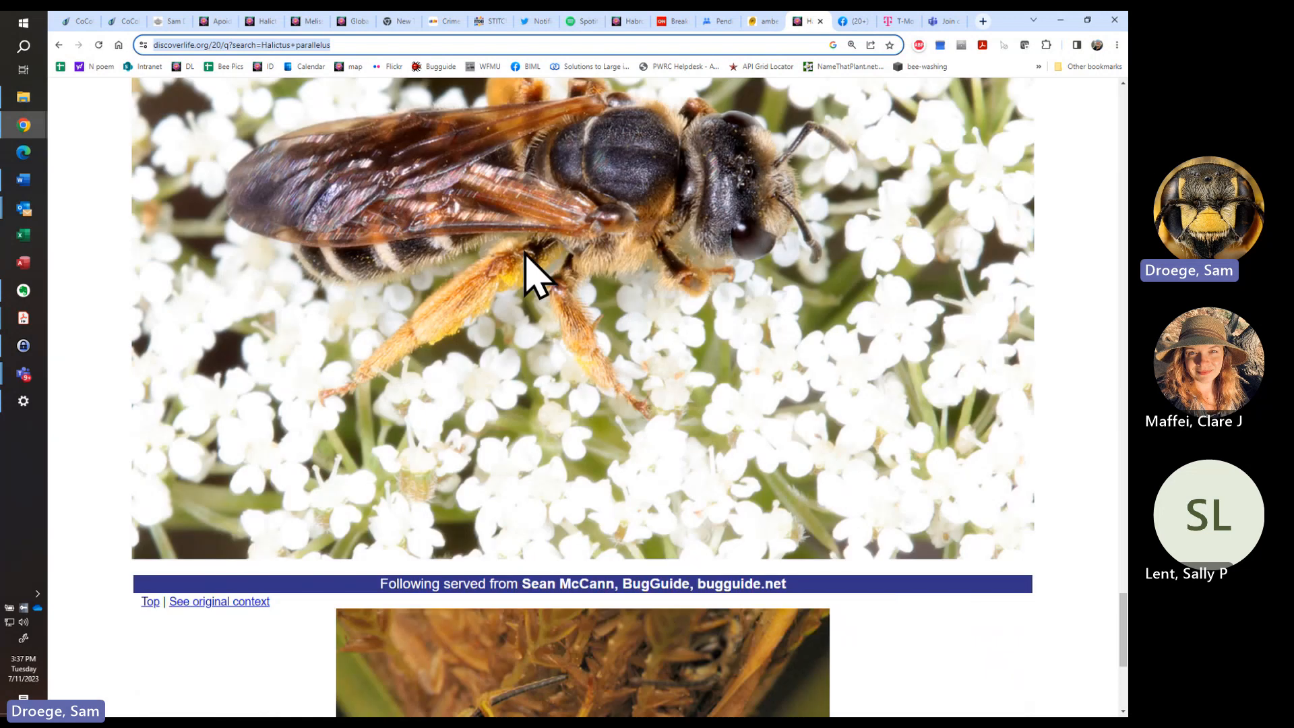
scroll(529, 273, "down", 5)
scroll(523, 275, "up", 8)
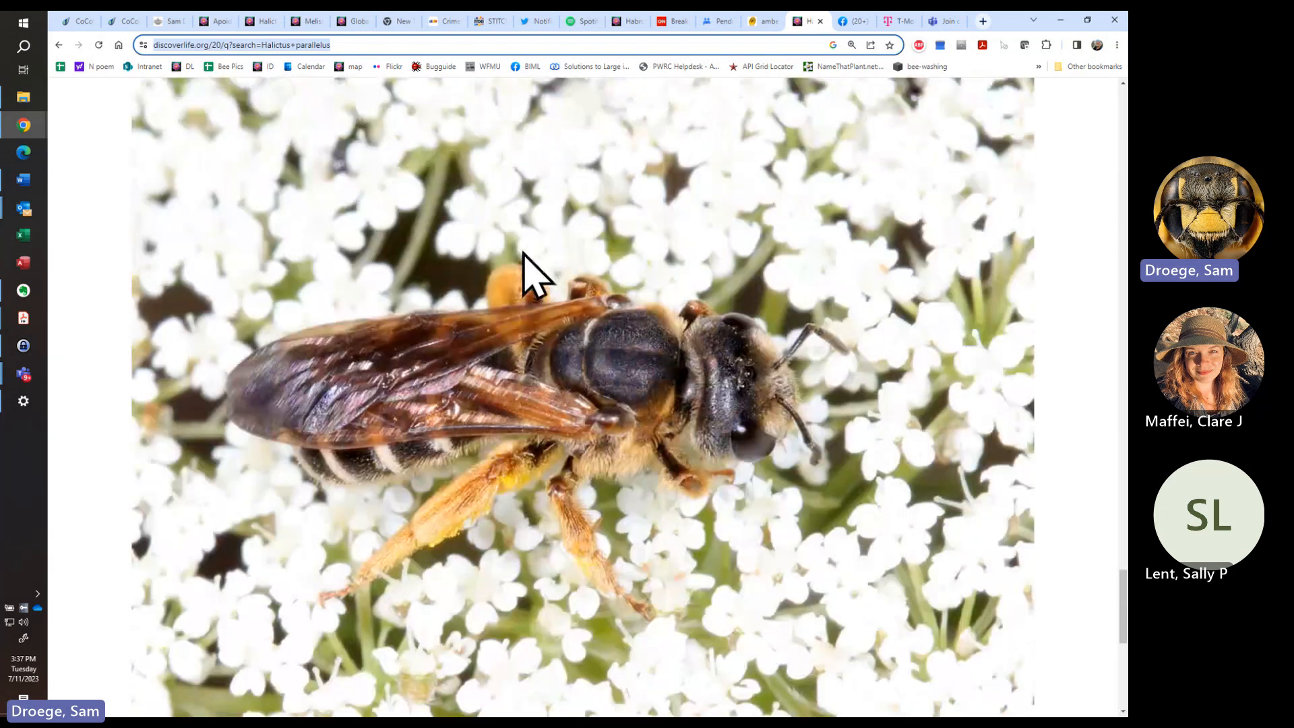
scroll(523, 274, "down", 4)
scroll(532, 276, "up", 9)
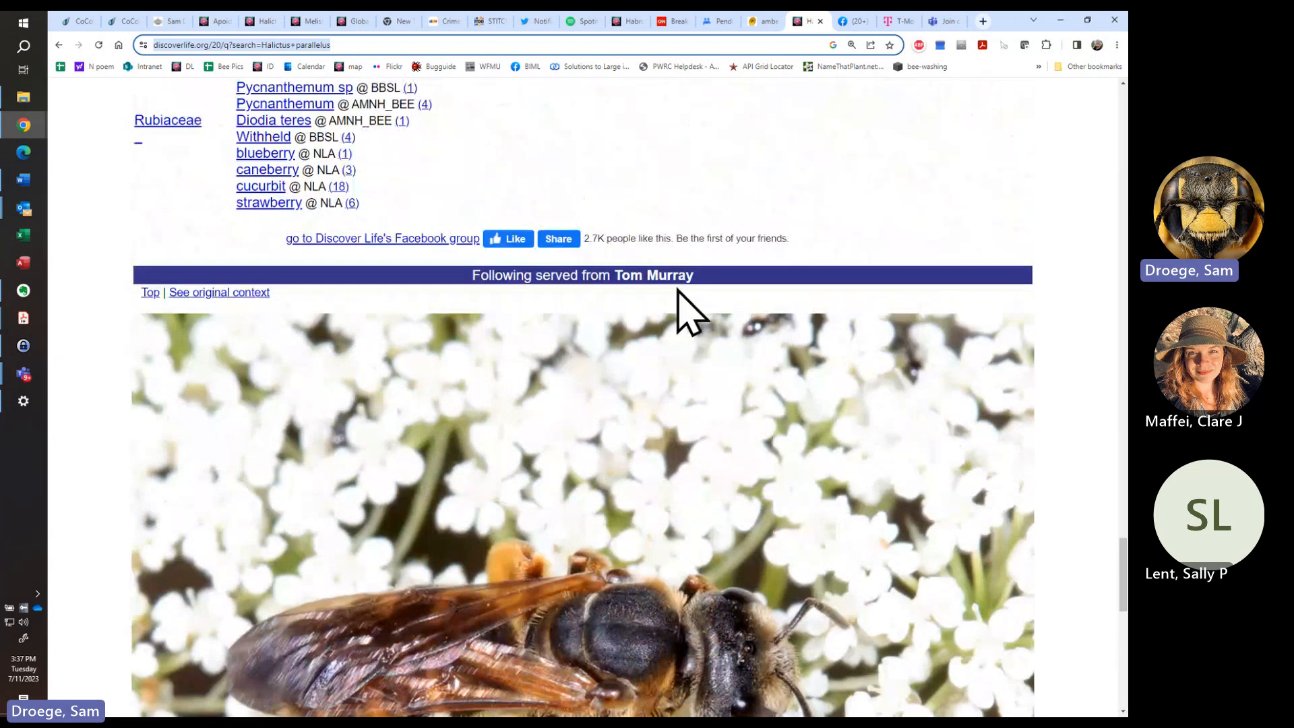
scroll(705, 520, "down", 8)
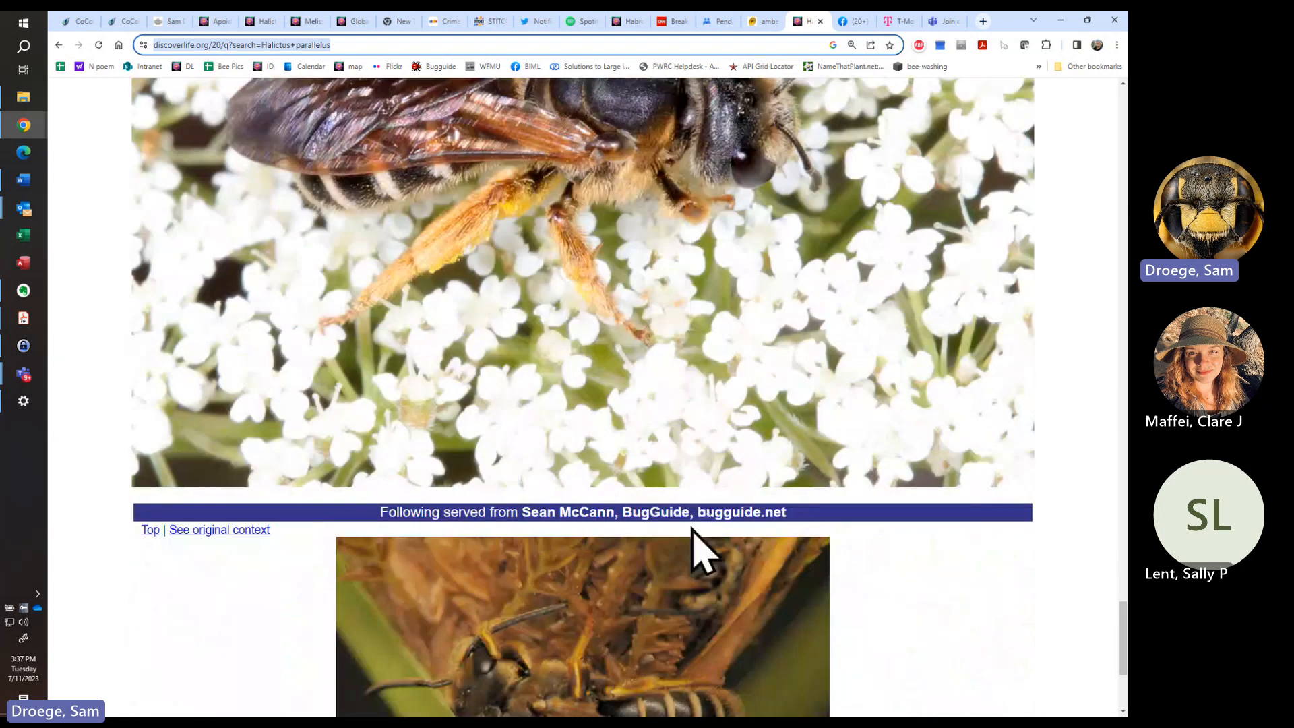
scroll(657, 442, "down", 4)
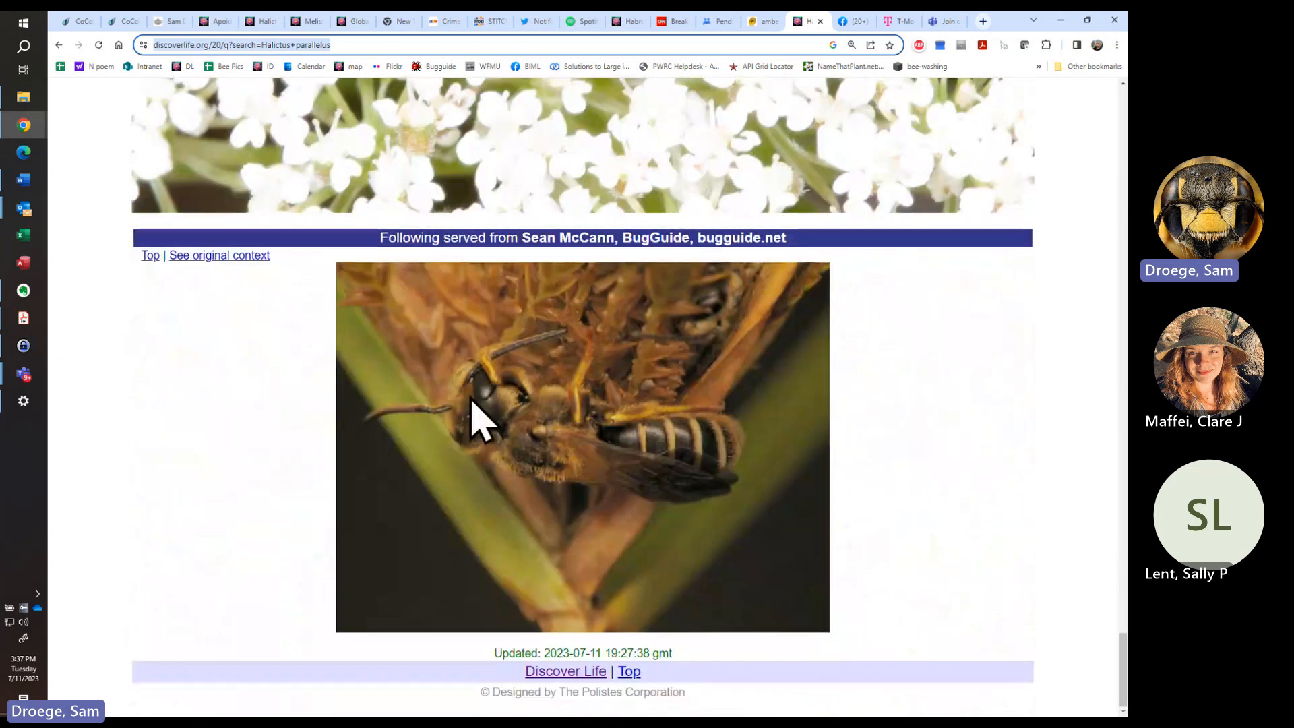
scroll(474, 416, "up", 15)
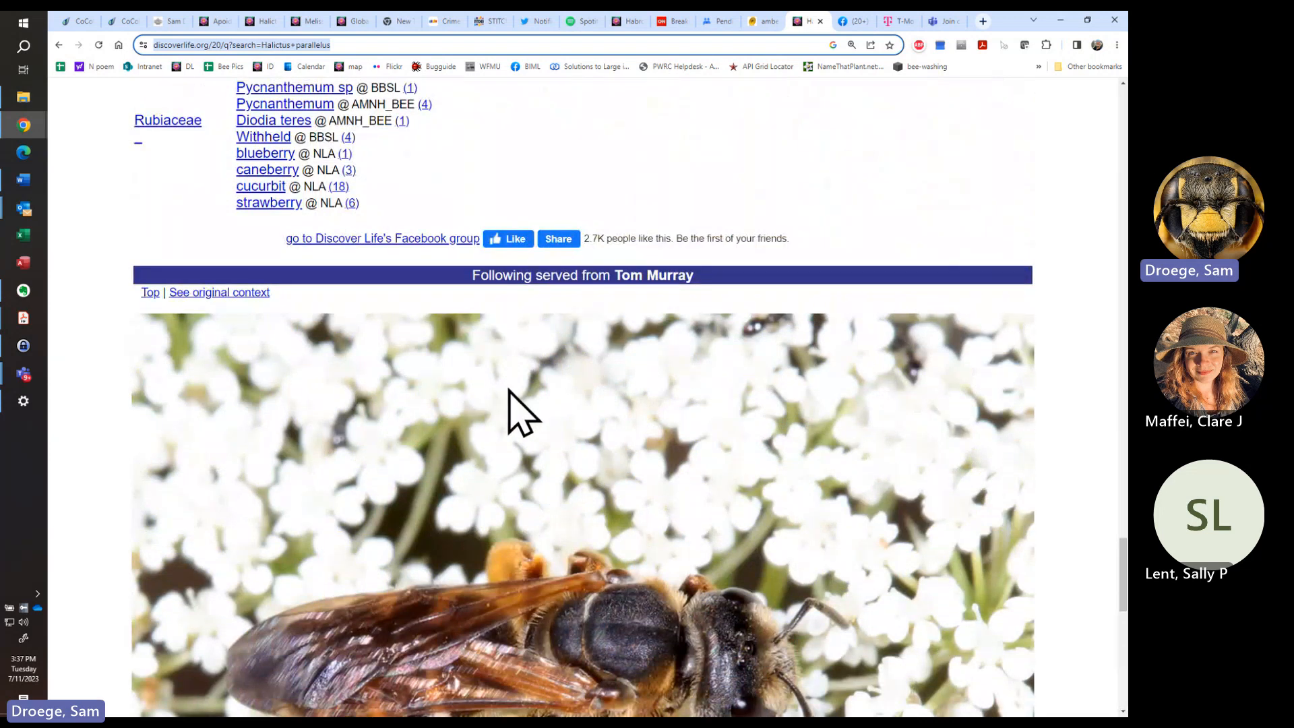
scroll(513, 411, "down", 7)
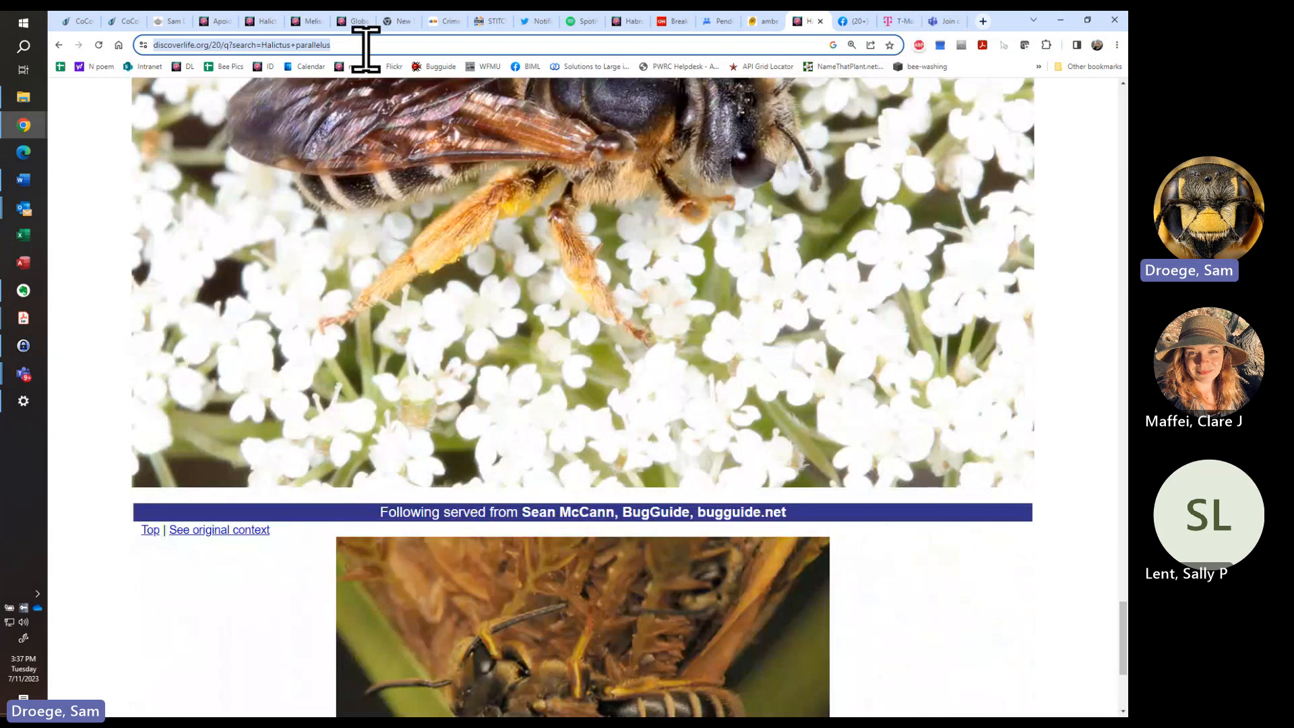
Switch to the open Halictus guide and restart it to show its full list of identification characters
left_click(256, 49)
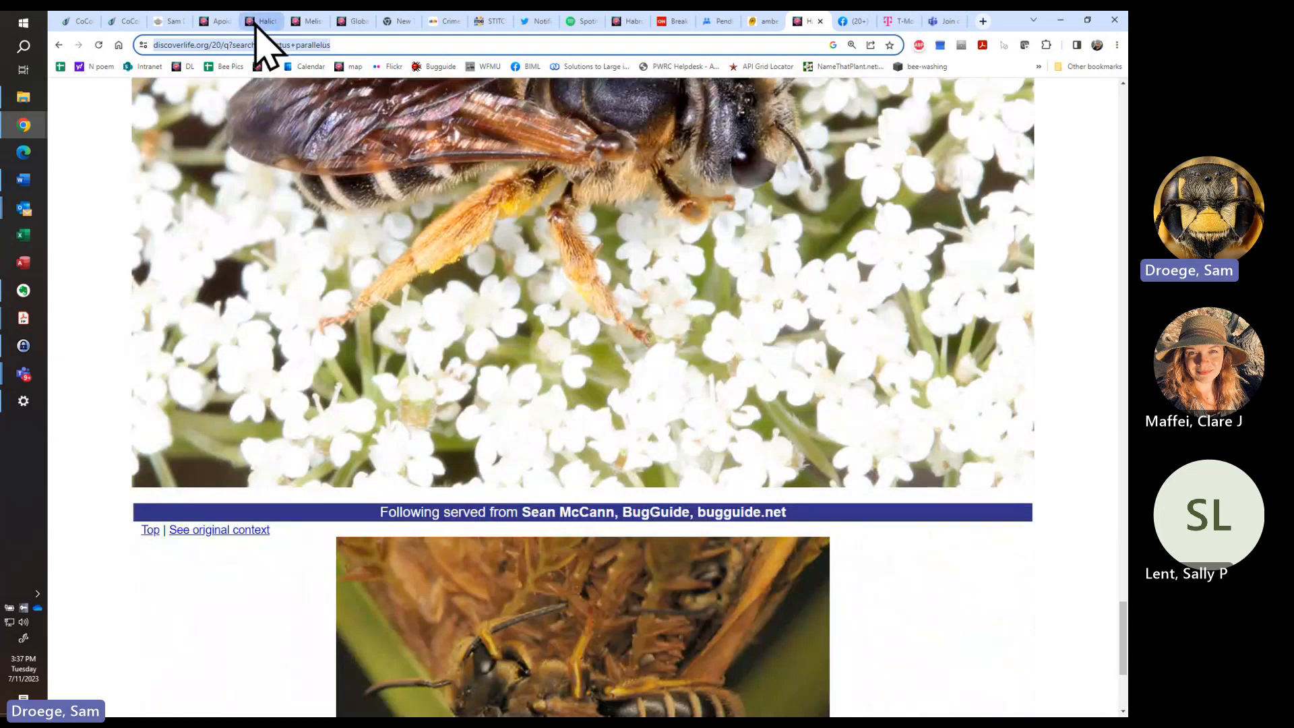
left_click(263, 20)
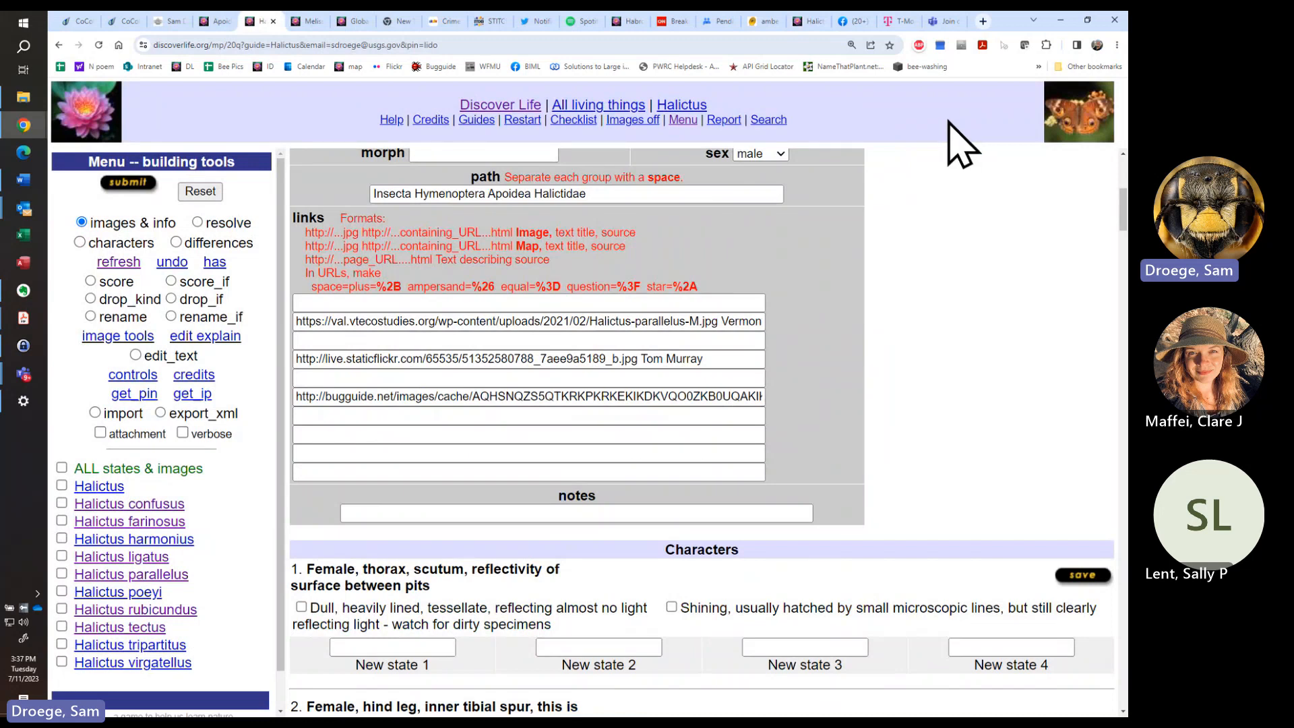
left_click(530, 121)
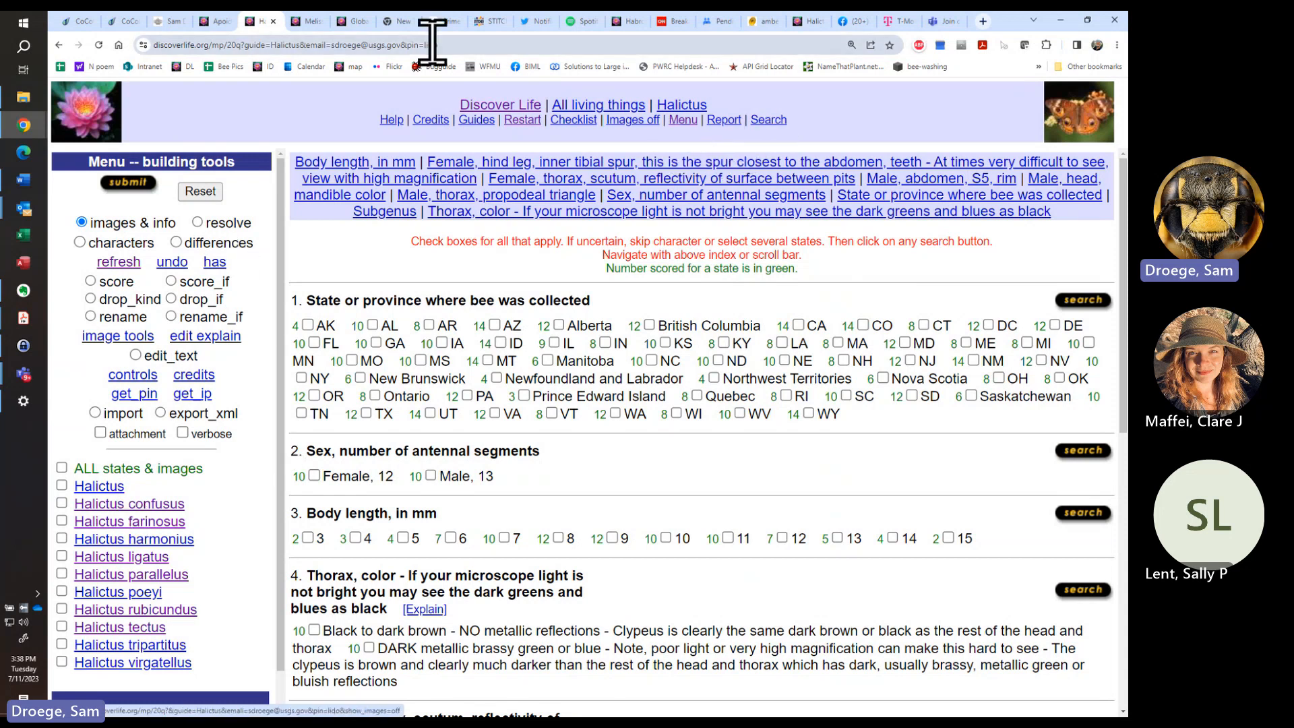
Reload the Halictus guide from its existing web address and open its building tools
left_click(470, 46)
type("\\")
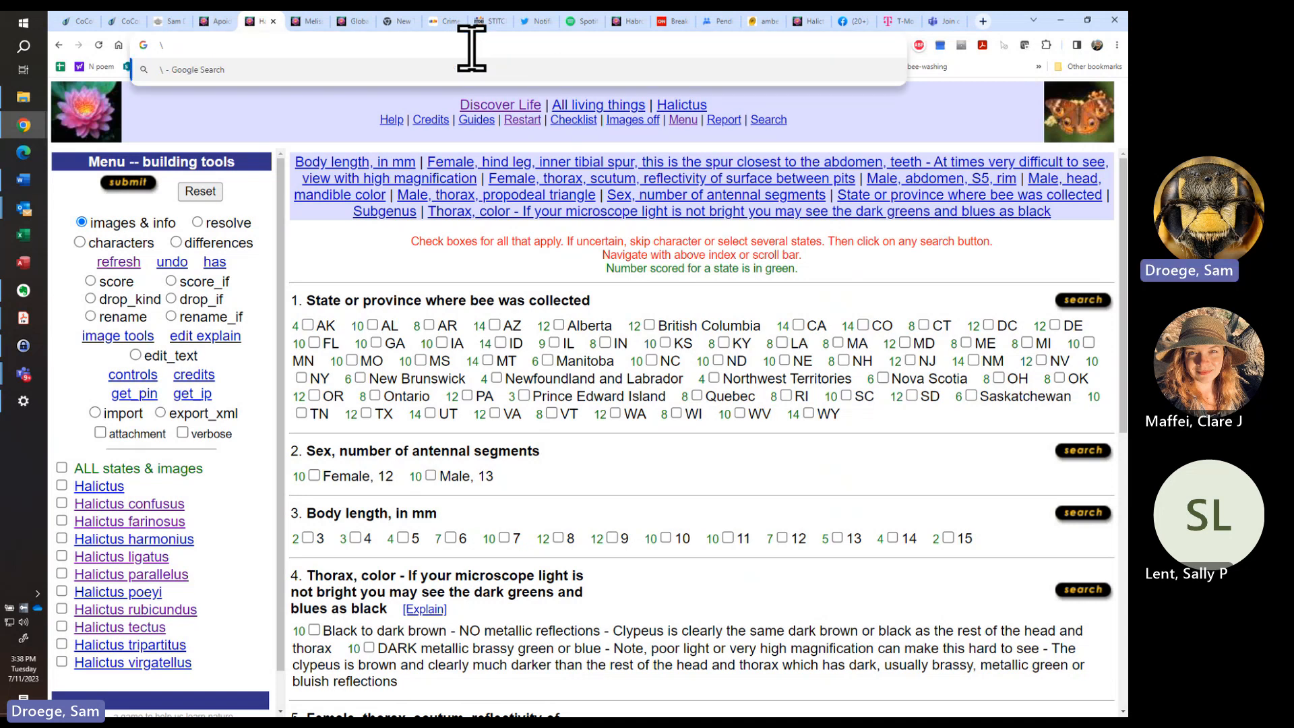
key("ctrl+z")
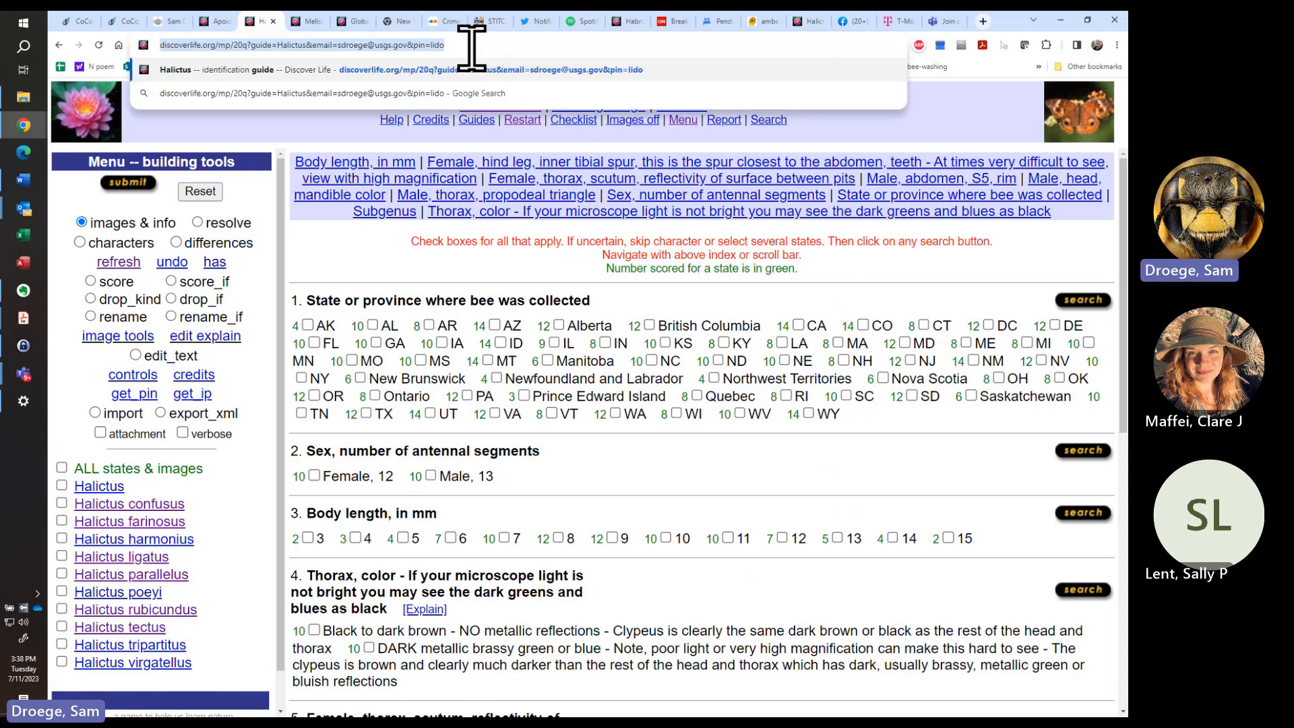
key("Return")
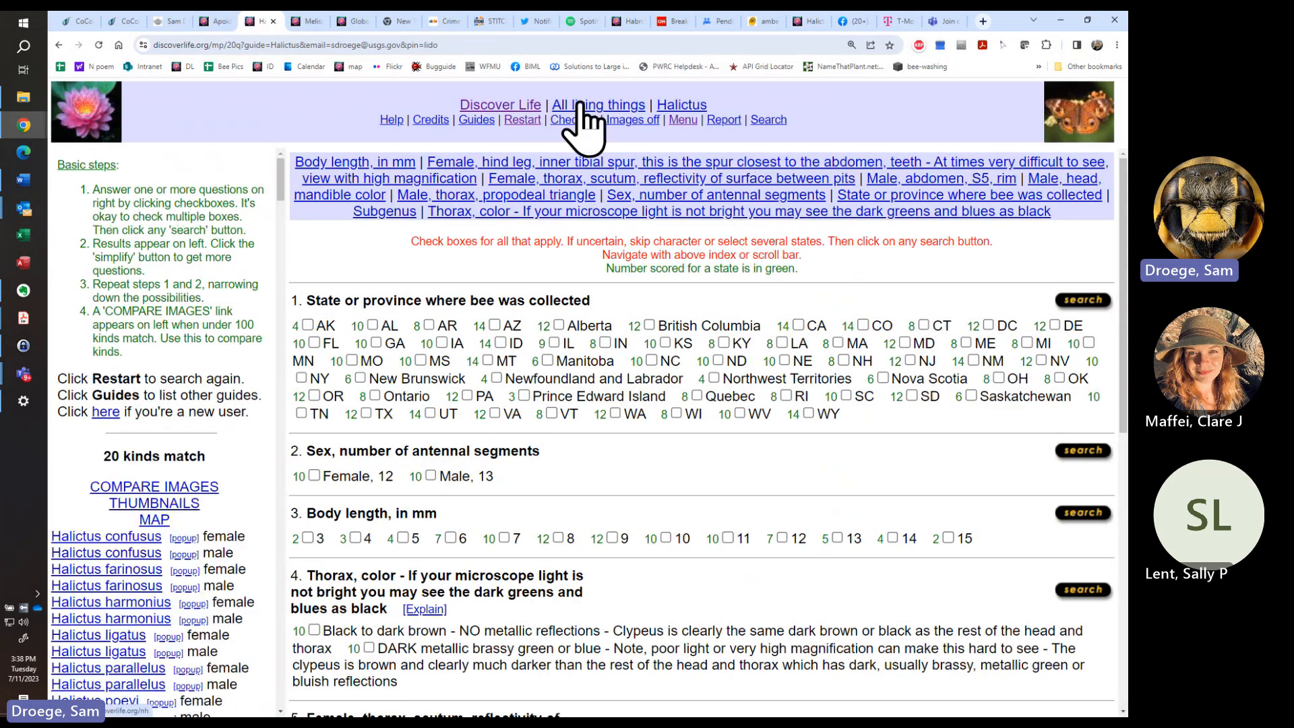
left_click(683, 121)
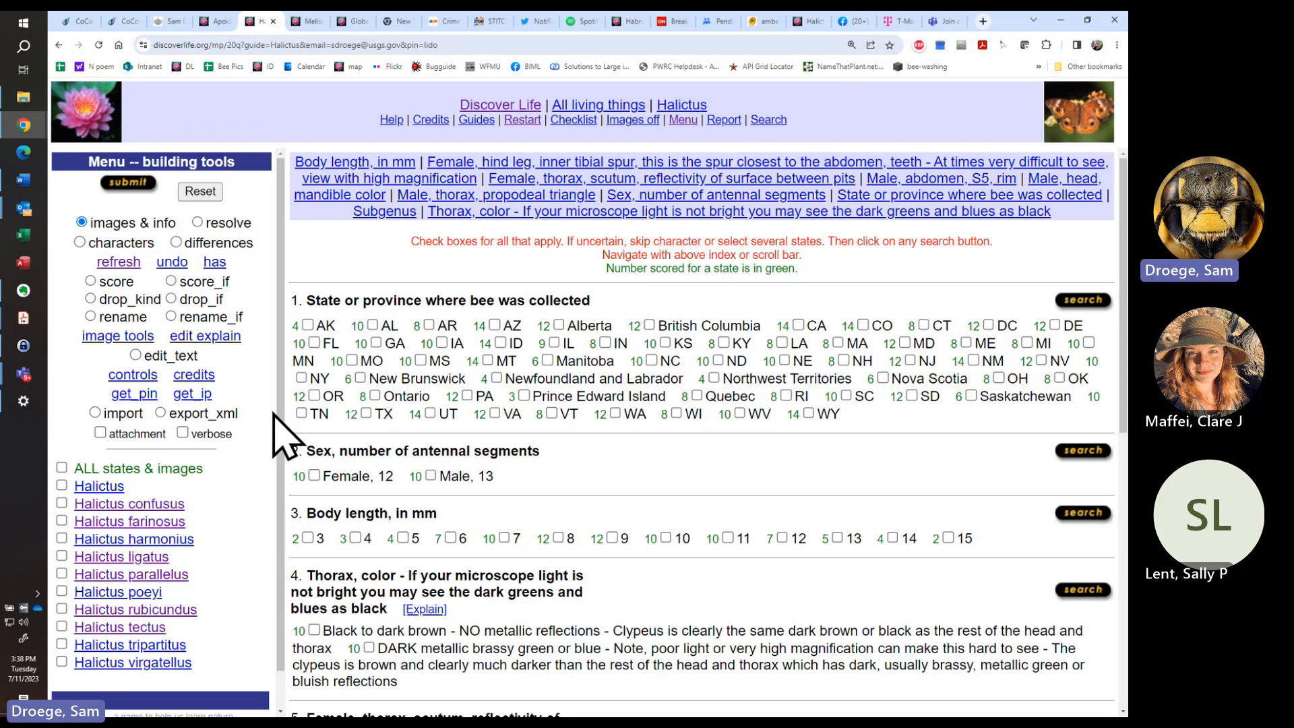
Choose edit_text for Halictus parallelus and open the text editing form for the male
left_click(136, 355)
left_click_drag(282, 417, 285, 541)
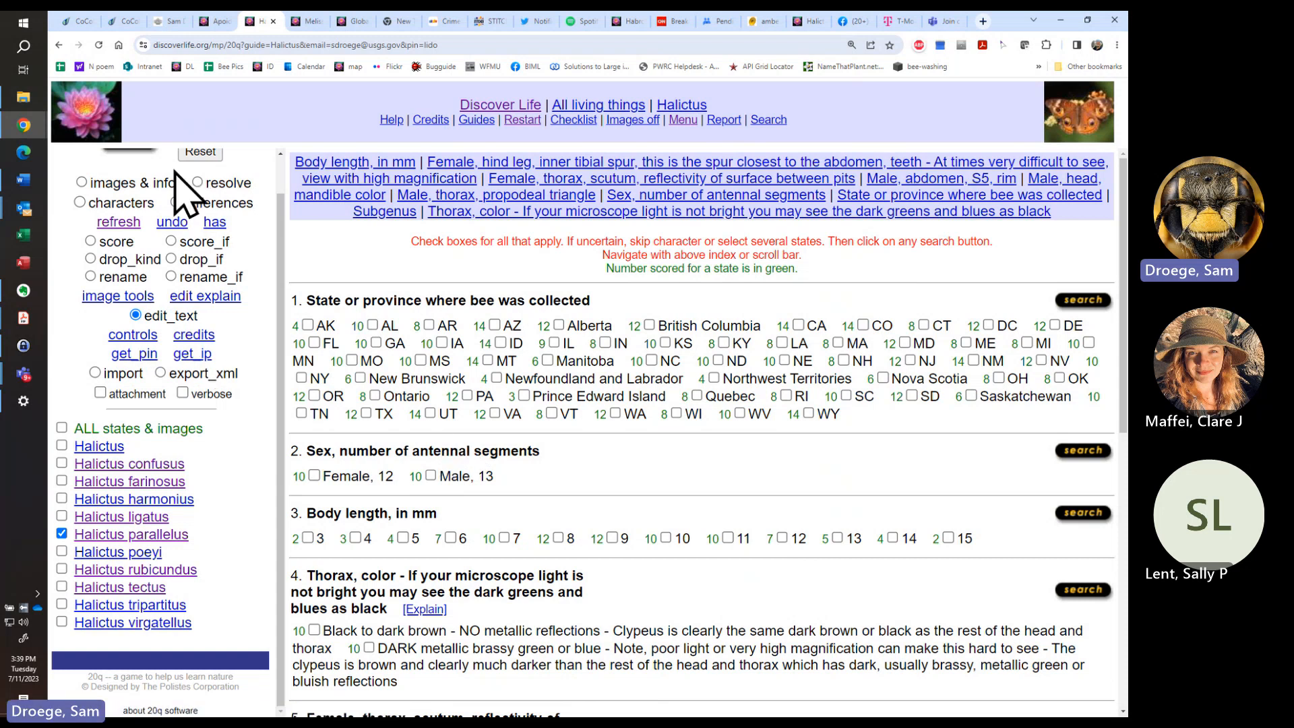
scroll(283, 229, "up", 2)
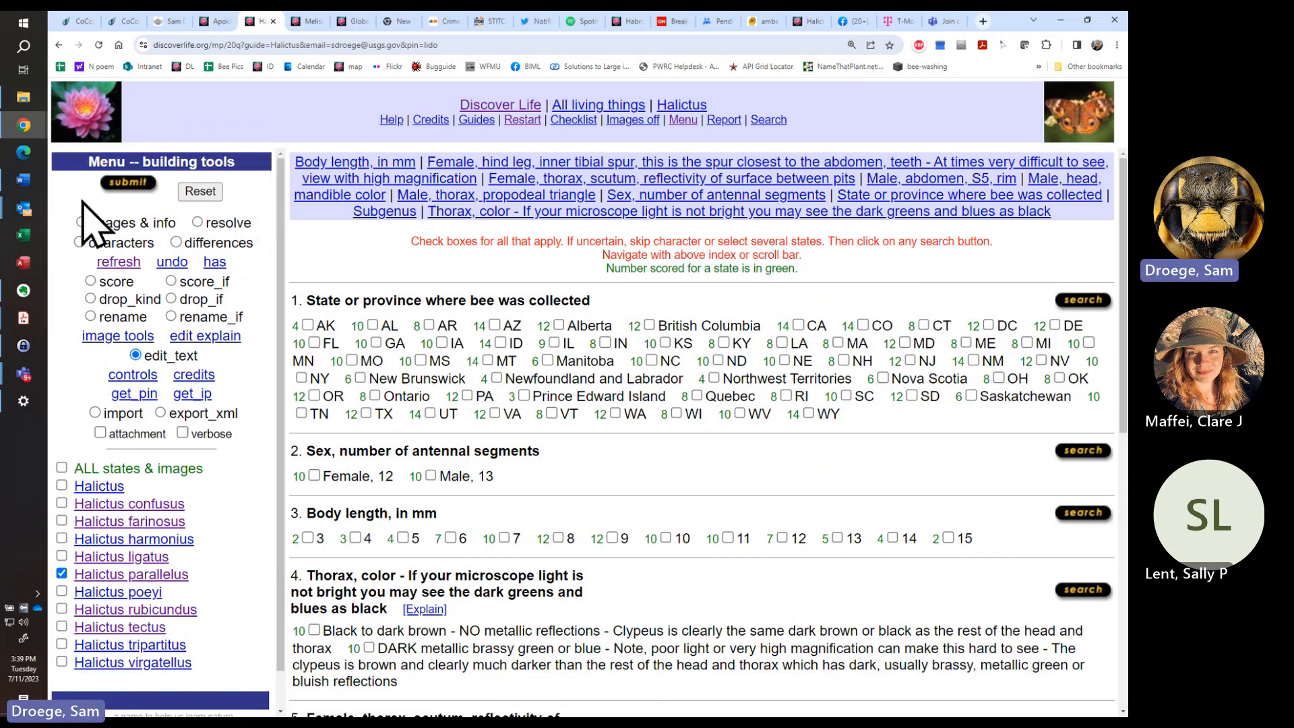
left_click(128, 183)
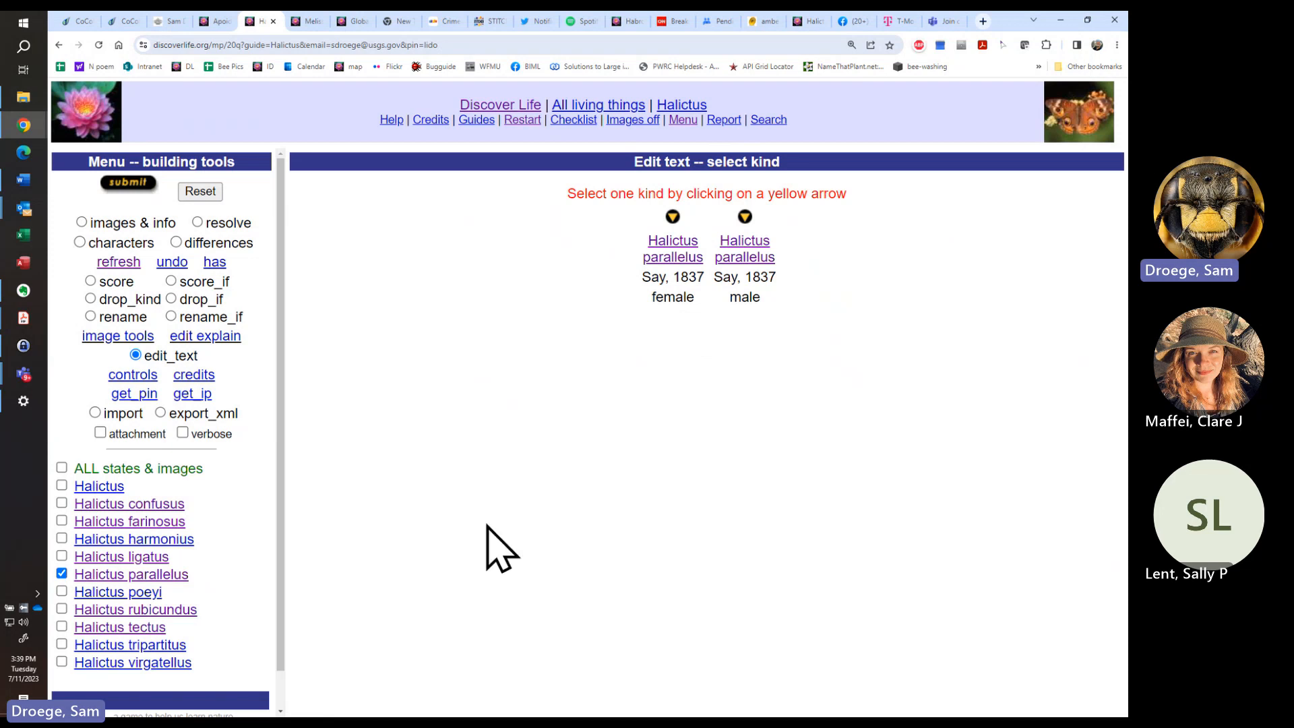
left_click(744, 216)
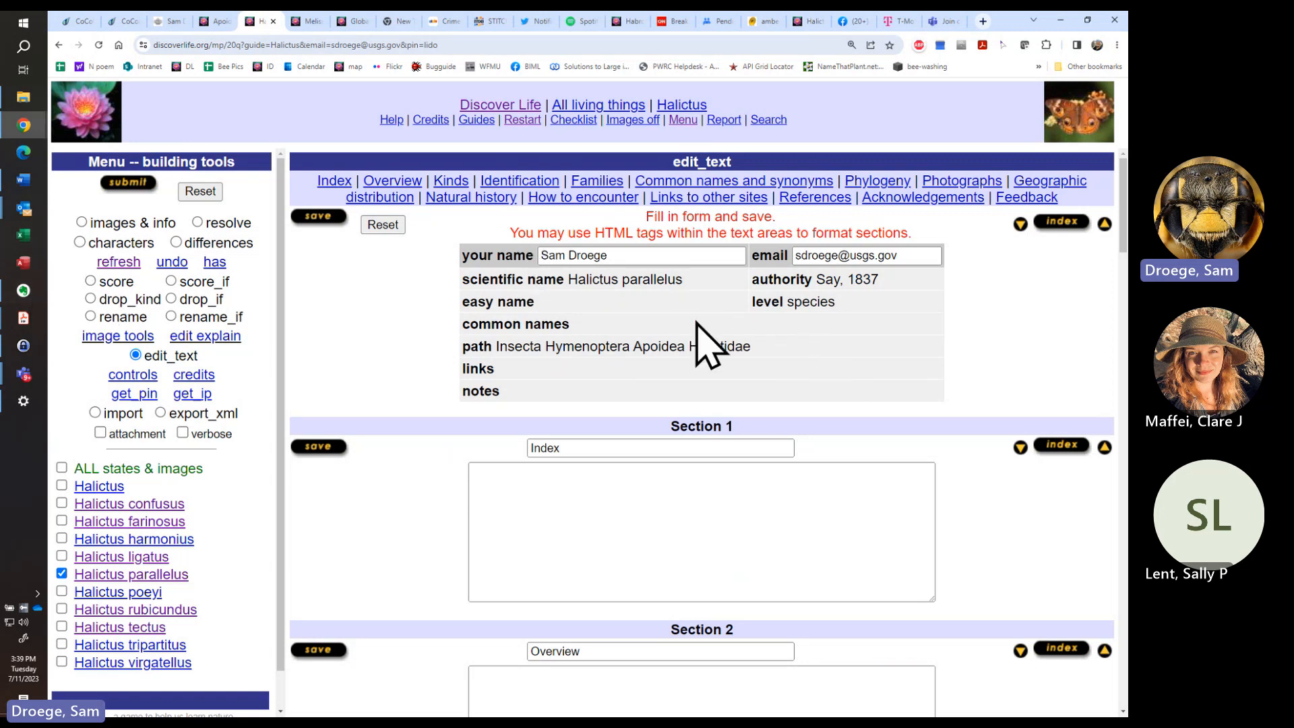
Complete the Section 4 title so it reads Identification and place the cursor in that section's text
scroll(681, 317, "down", 4)
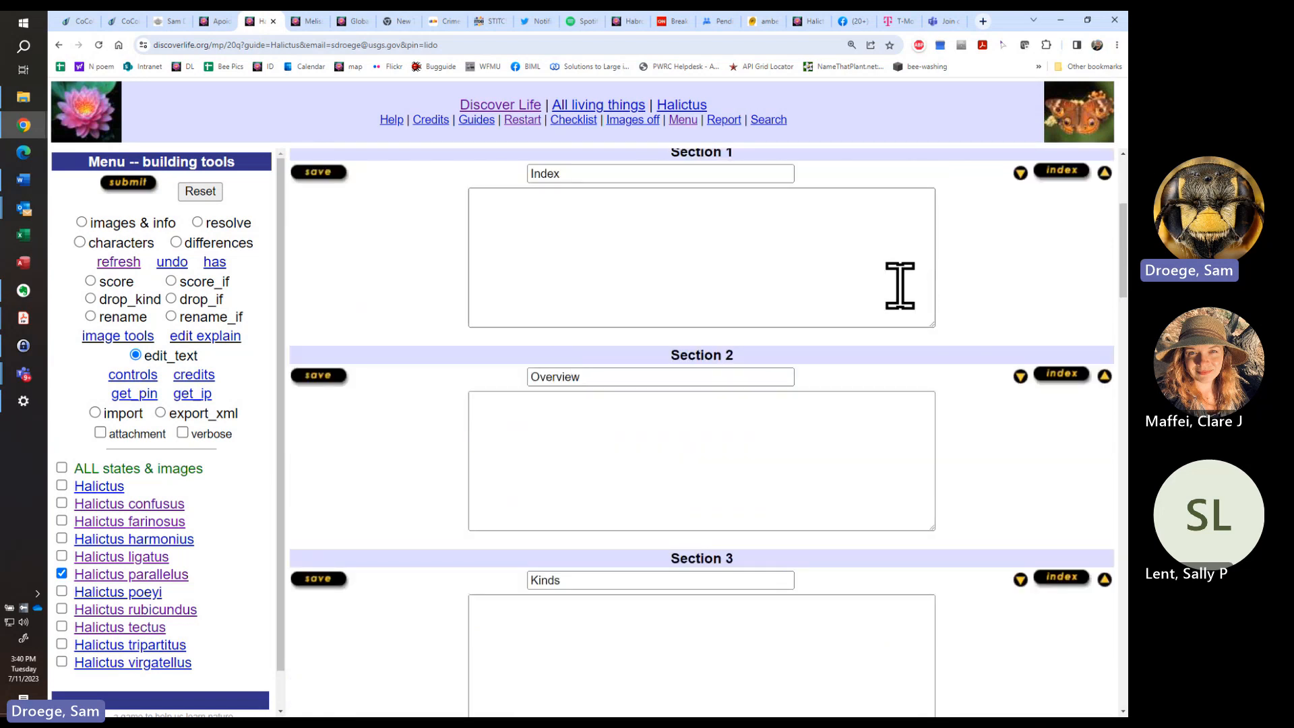
scroll(896, 290, "down", 4)
scroll(896, 296, "up", 6)
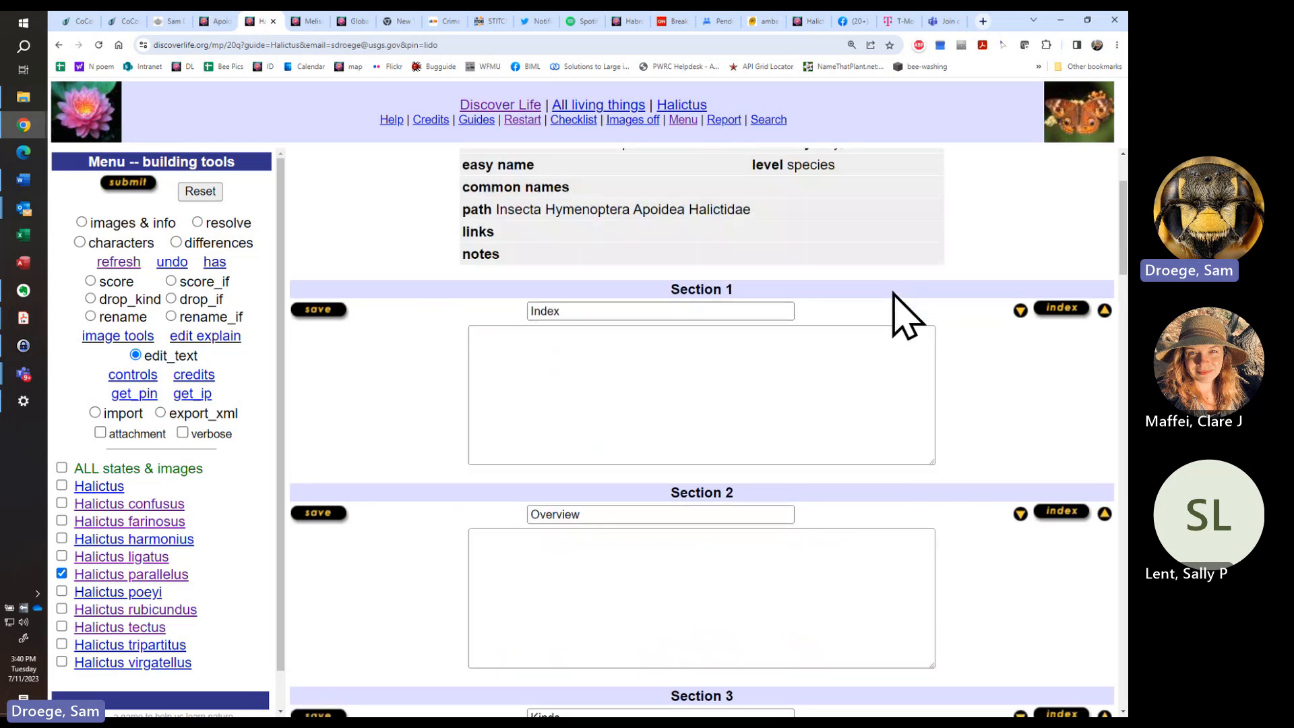
scroll(890, 312, "up", 2)
scroll(889, 318, "down", 6)
scroll(868, 295, "down", 4)
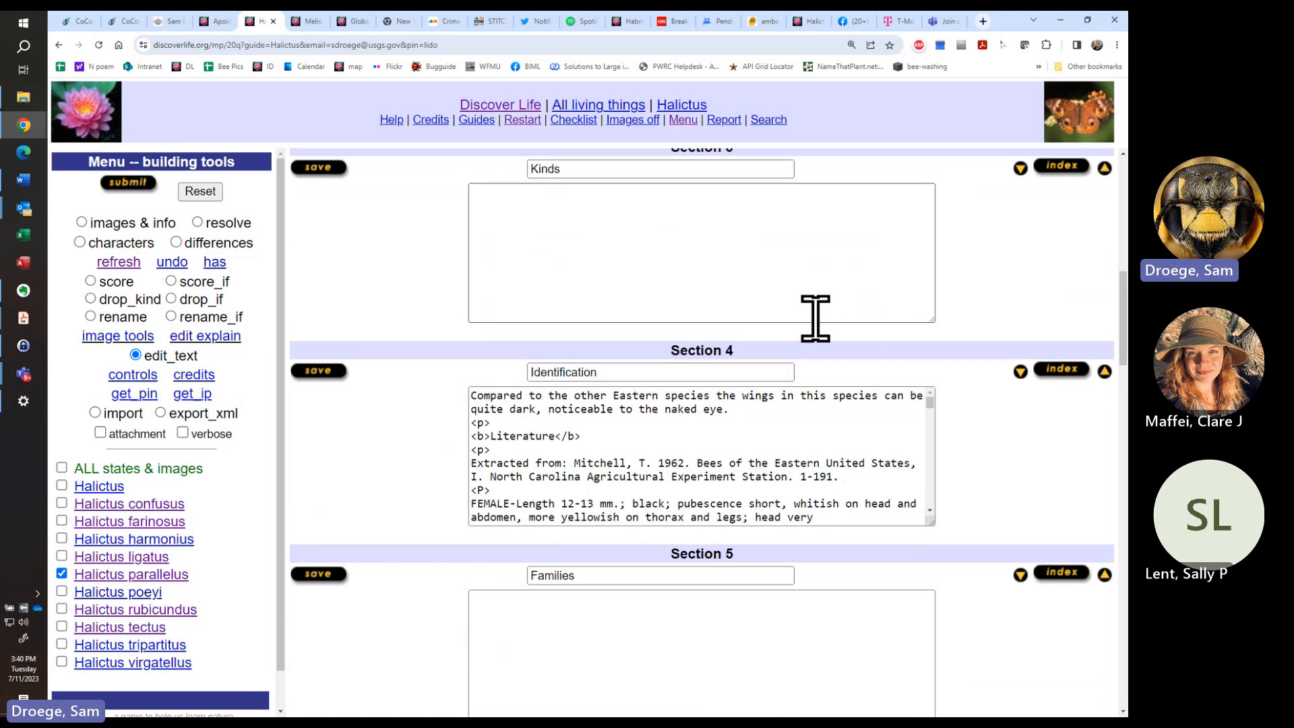
left_click(612, 375)
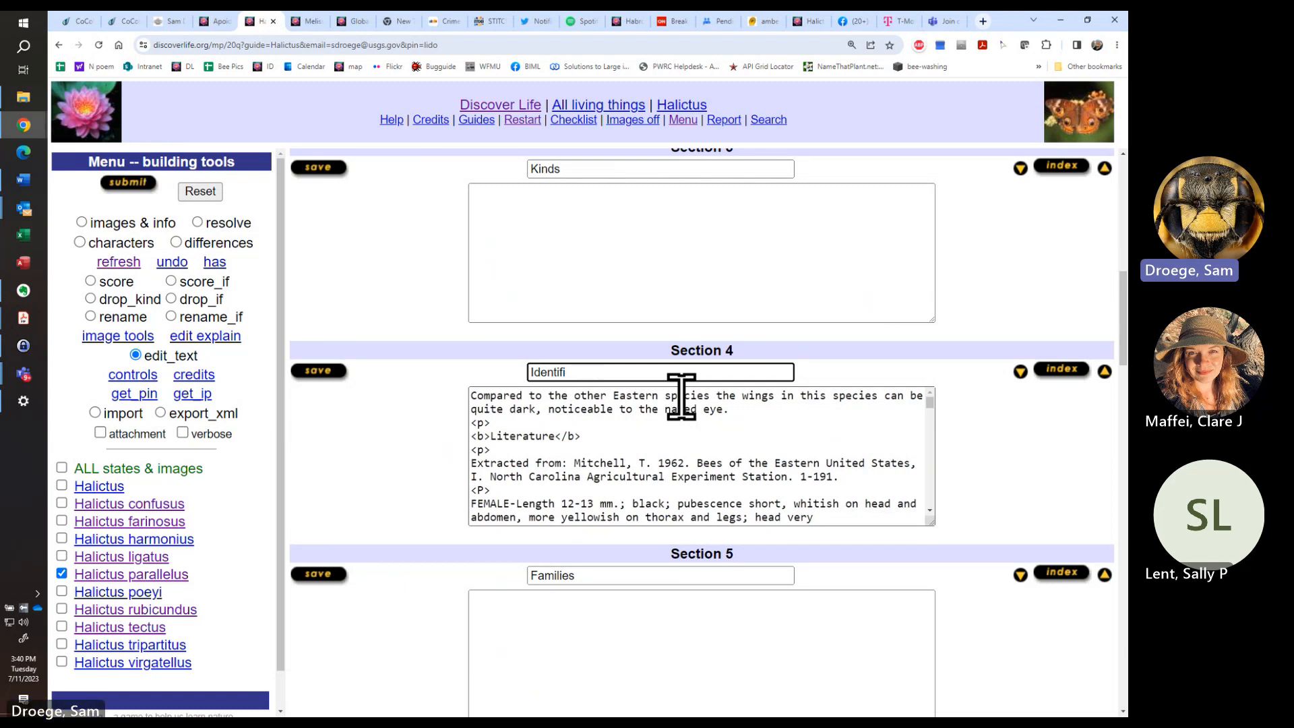
type("cation")
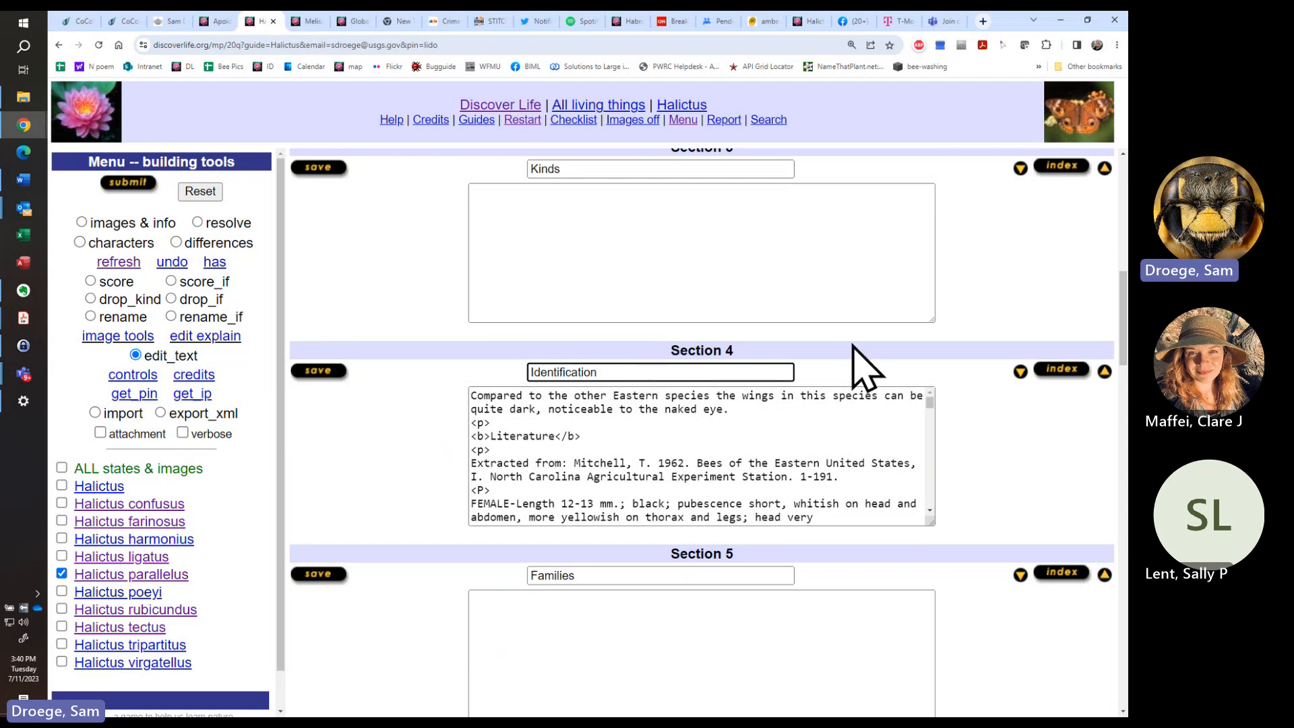
key("Tab")
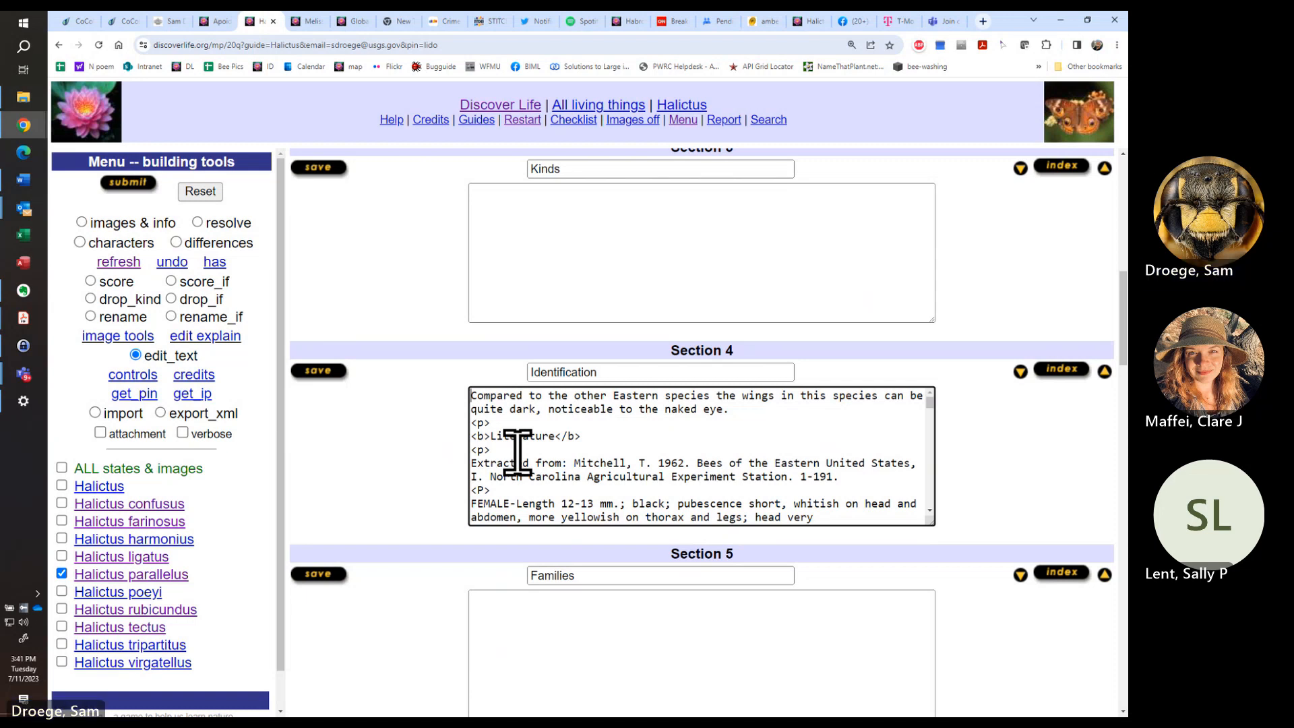
Examine the Identification text from its opening remarks through the female and male descriptions to the distribution paragraph
scroll(517, 451, "down", 2)
scroll(514, 448, "up", 2)
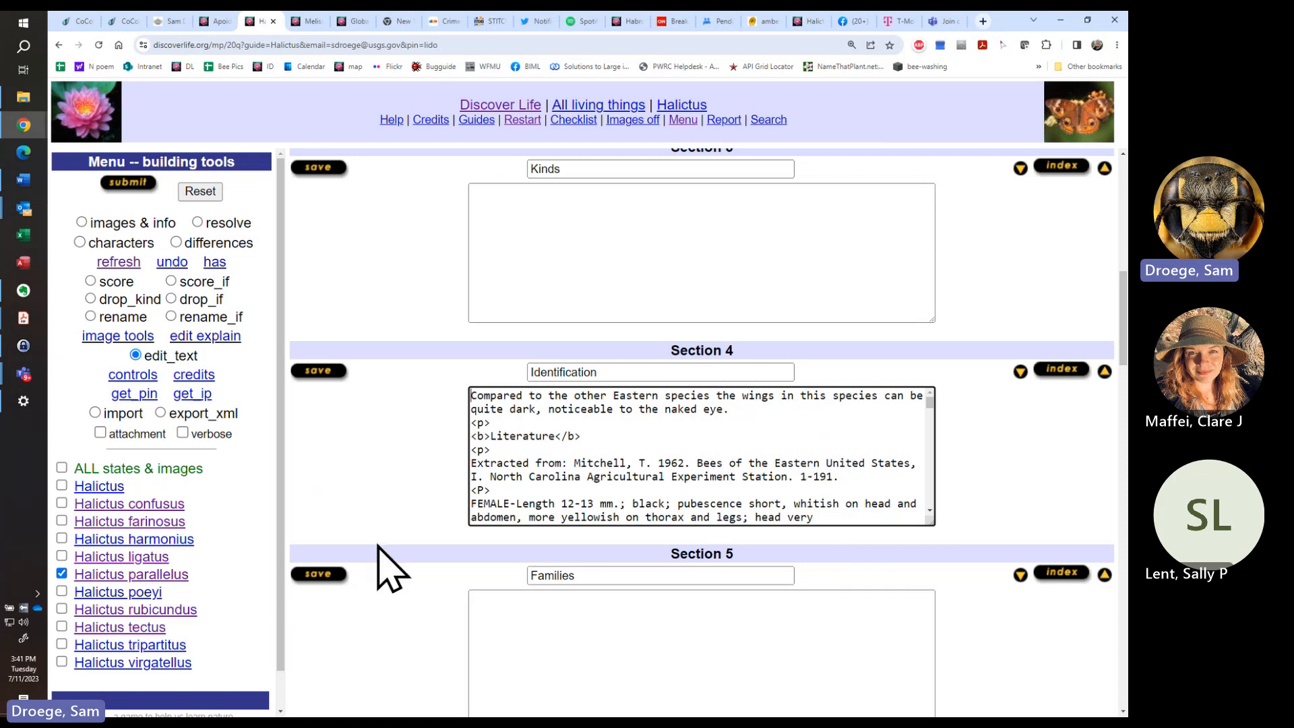
scroll(505, 496, "down", 2)
scroll(508, 496, "up", 2)
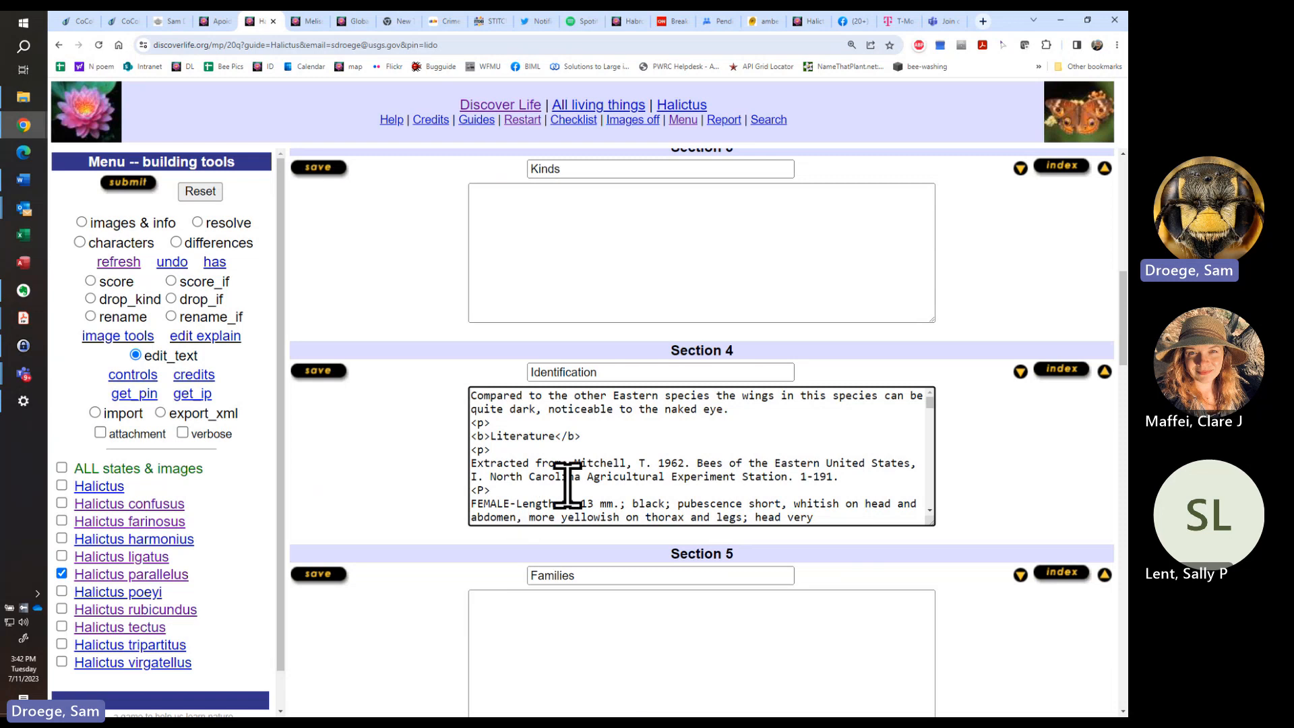
scroll(569, 488, "down", 10)
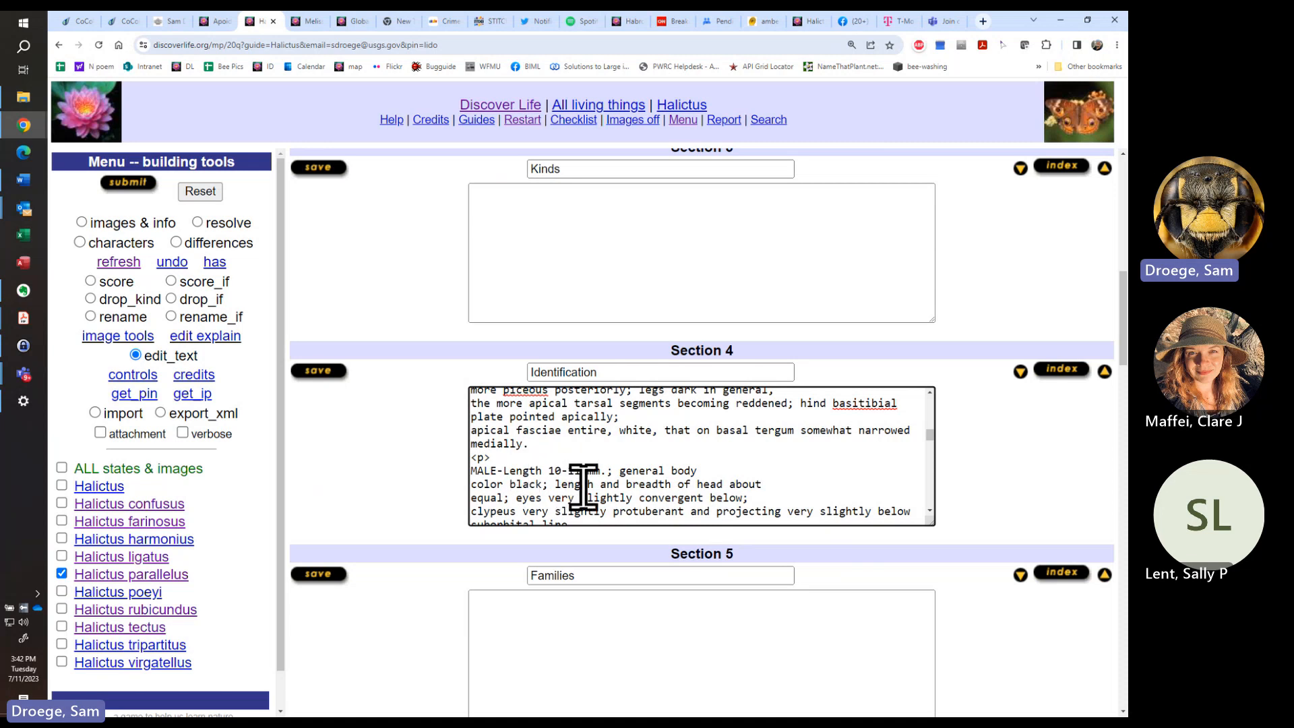
scroll(580, 481, "down", 15)
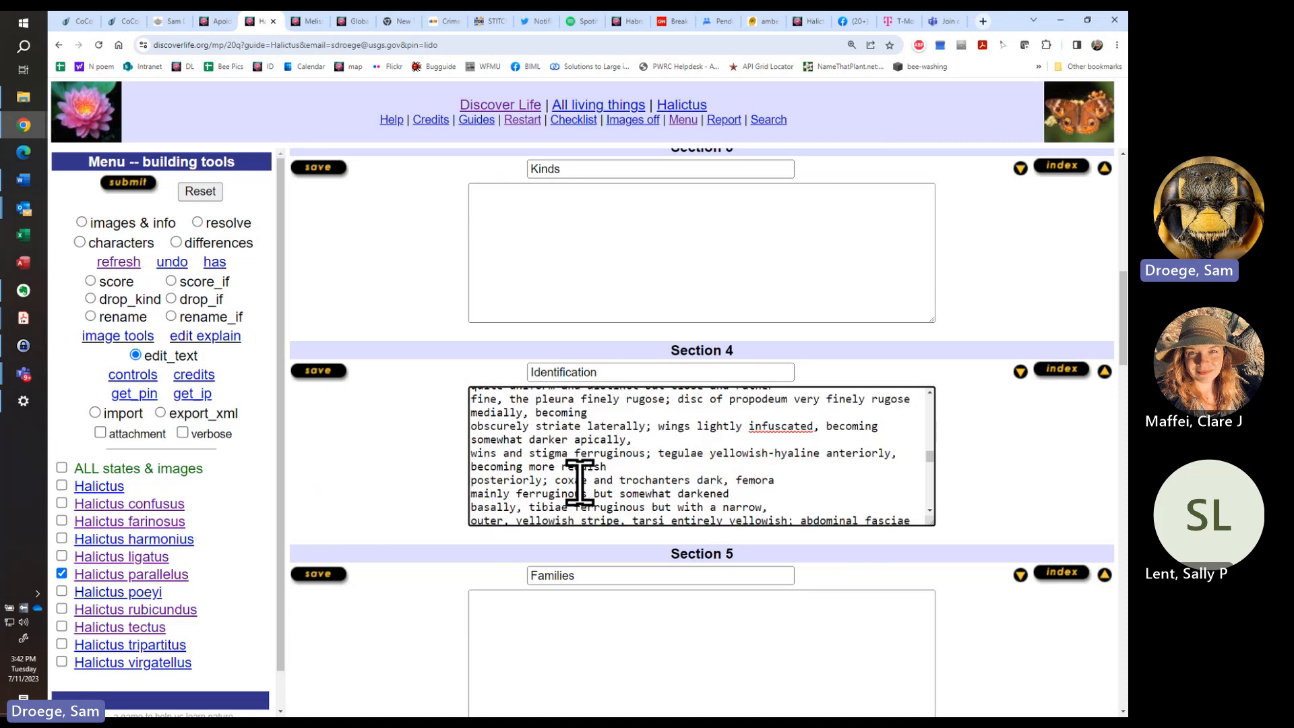
scroll(579, 482, "up", 2)
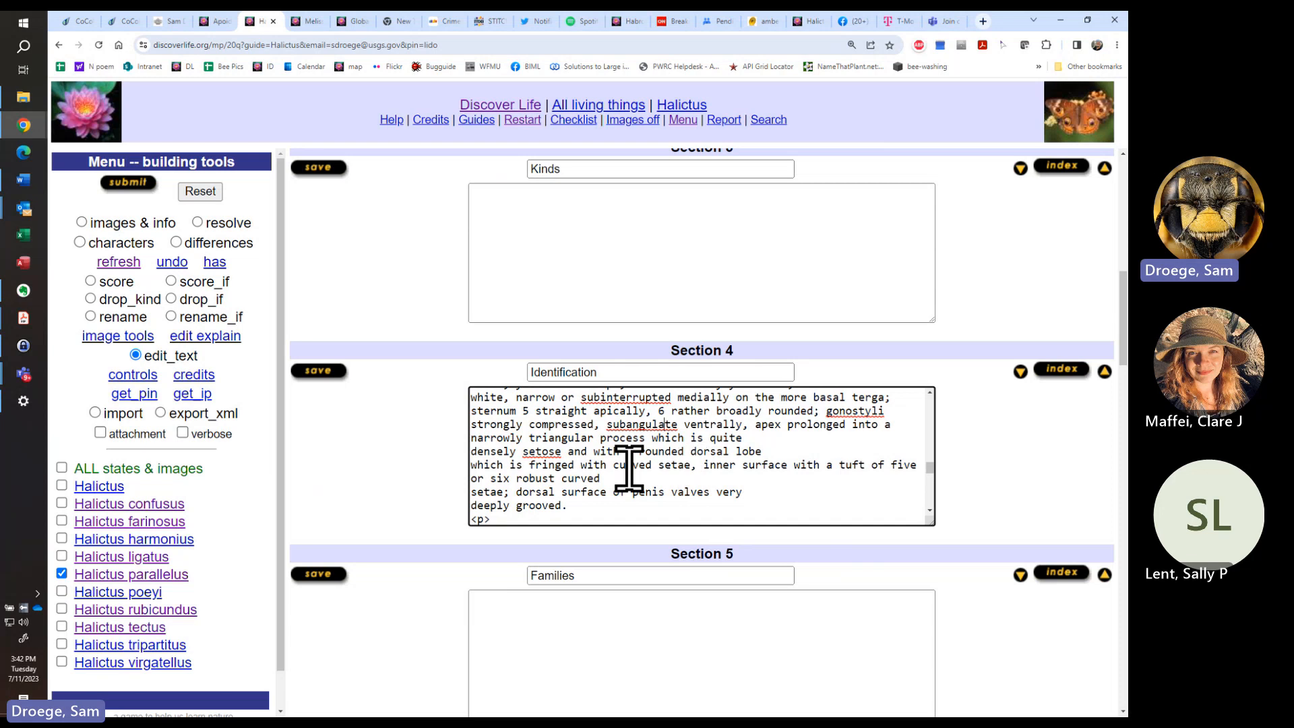
scroll(644, 502, "down", 2)
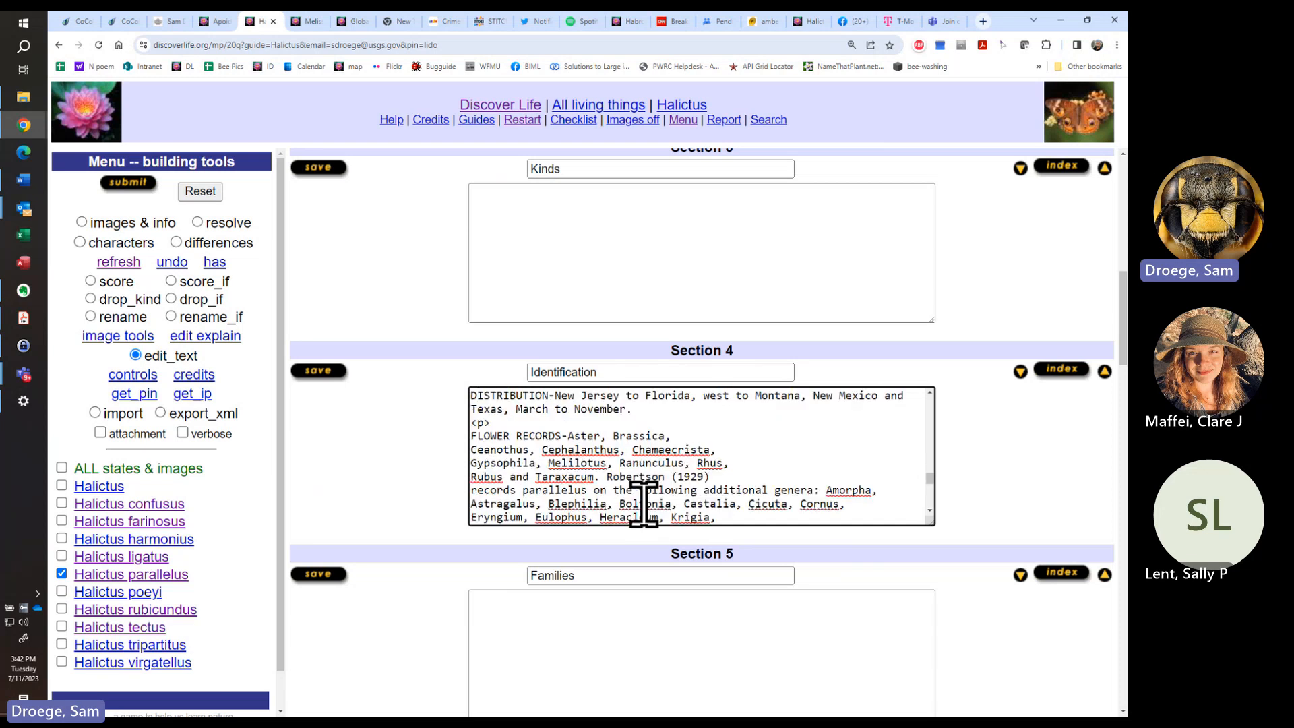
scroll(644, 502, "up", 2)
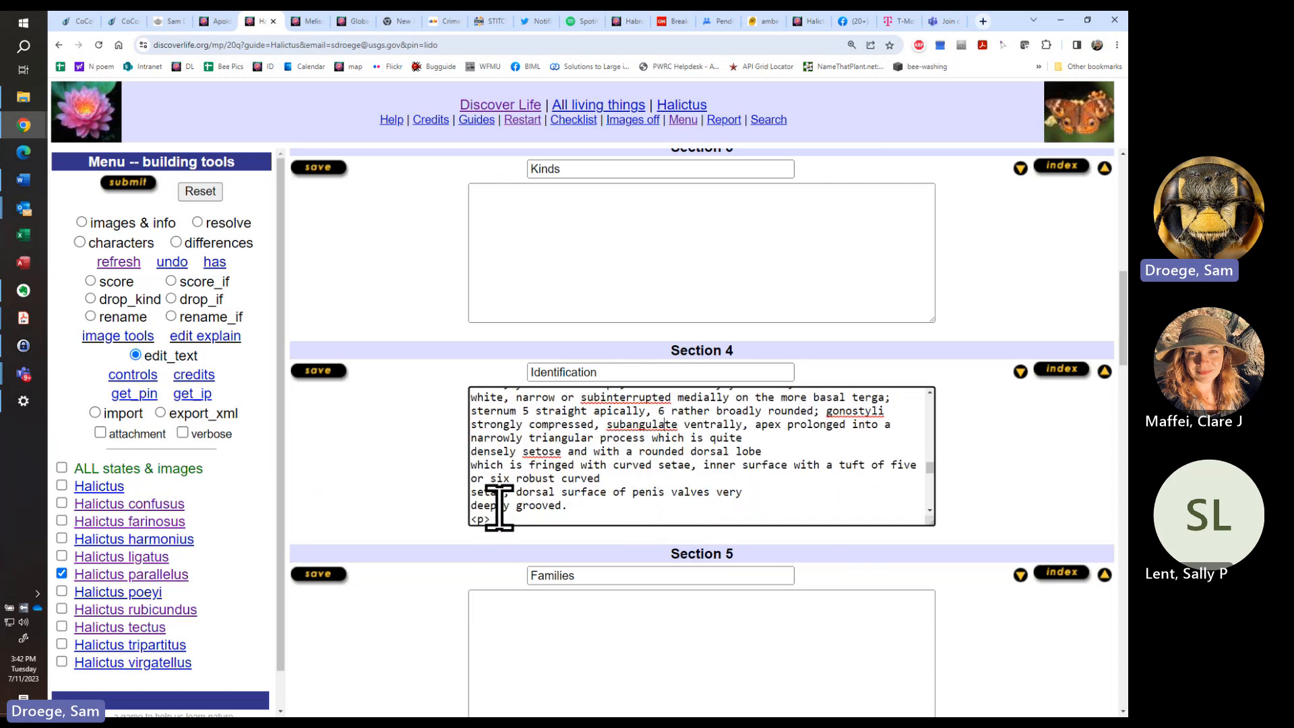
scroll(496, 502, "down", 2)
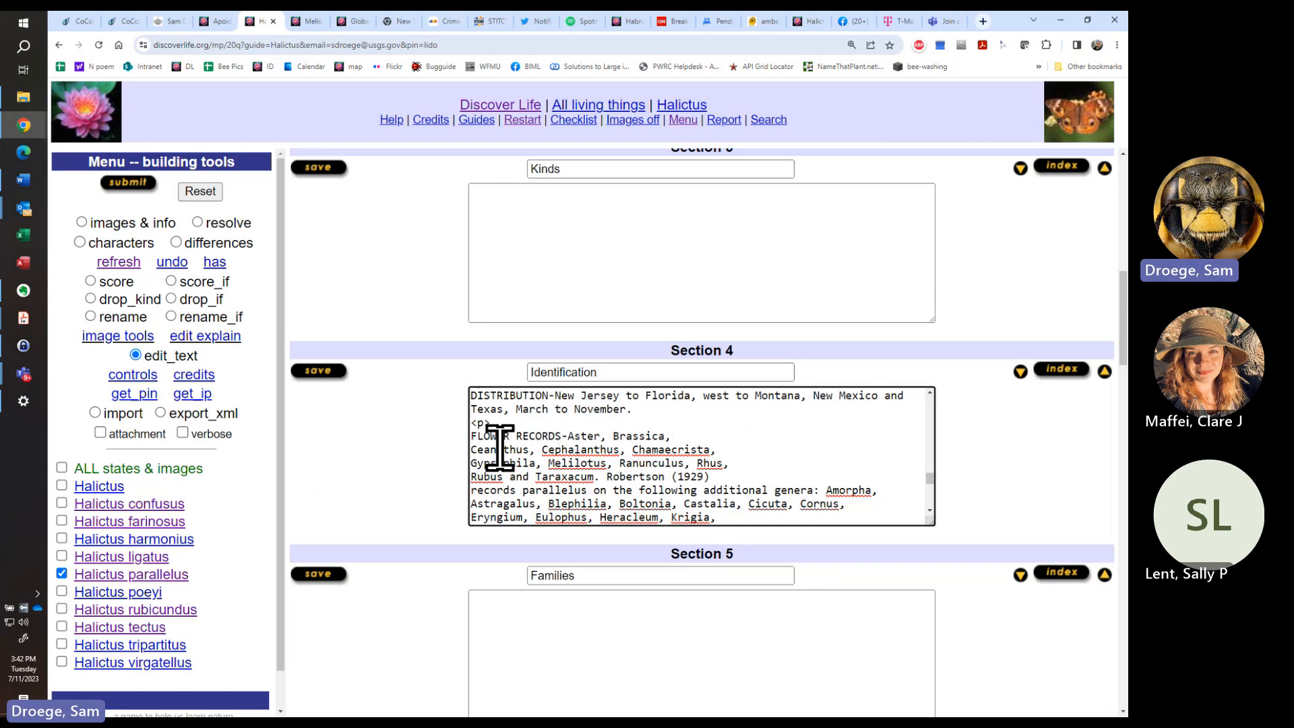
Examine the rest of the Identification text: flower records, Revisions and Online Keys headings, and the HTML link to The Bees of Florida Guide
scroll(568, 441, "down", 1)
scroll(568, 442, "down", 1)
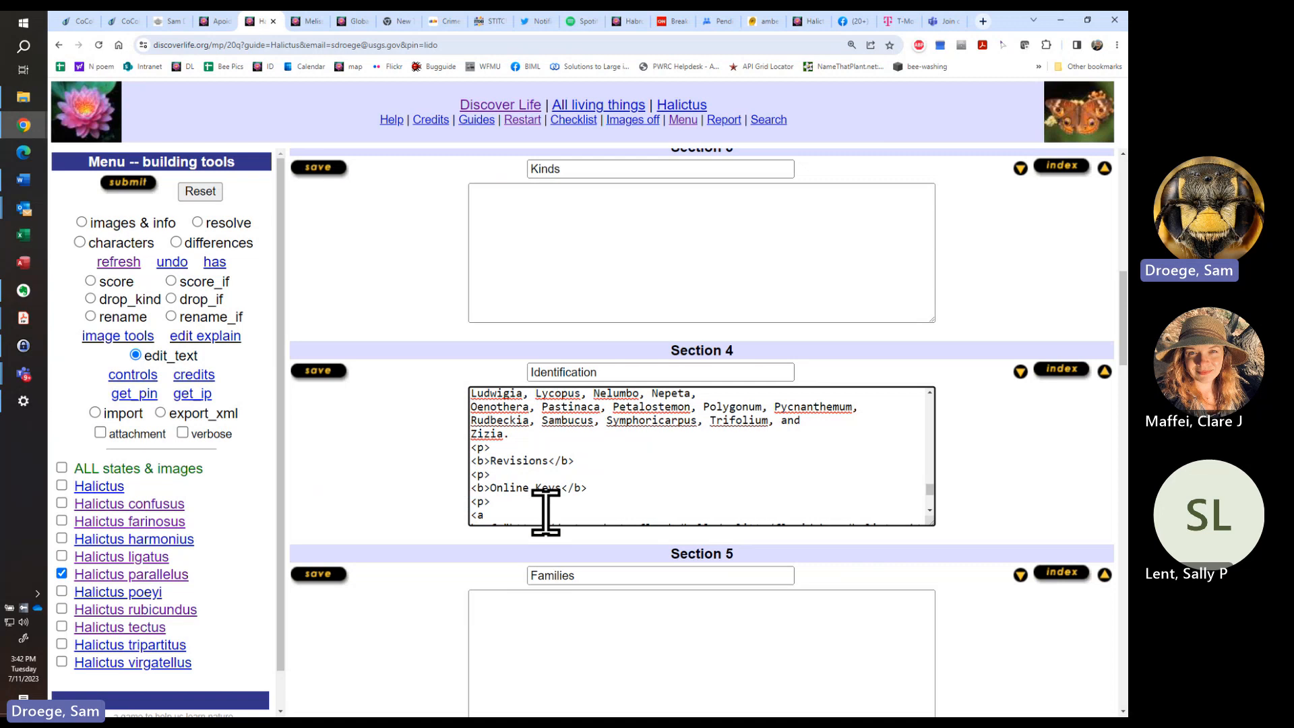
scroll(528, 498, "down", 3)
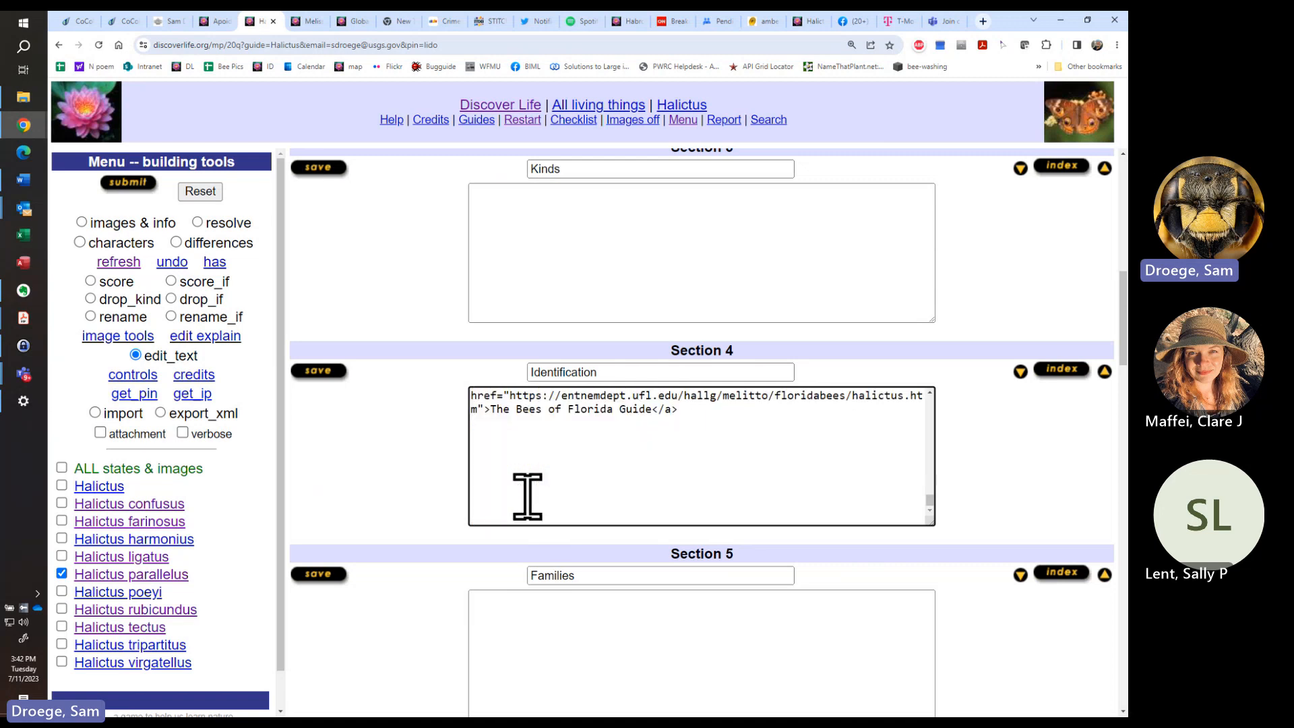
scroll(528, 499, "up", 2)
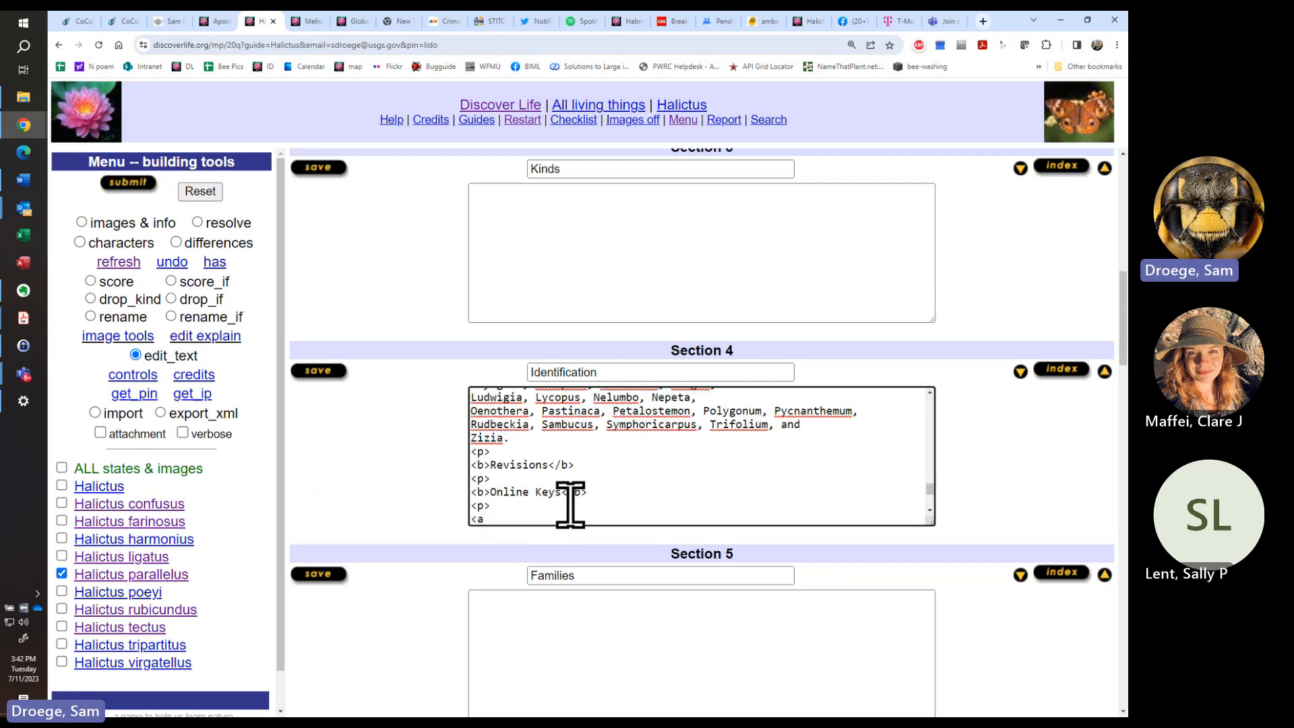
scroll(570, 504, "down", 3)
scroll(570, 504, "up", 2)
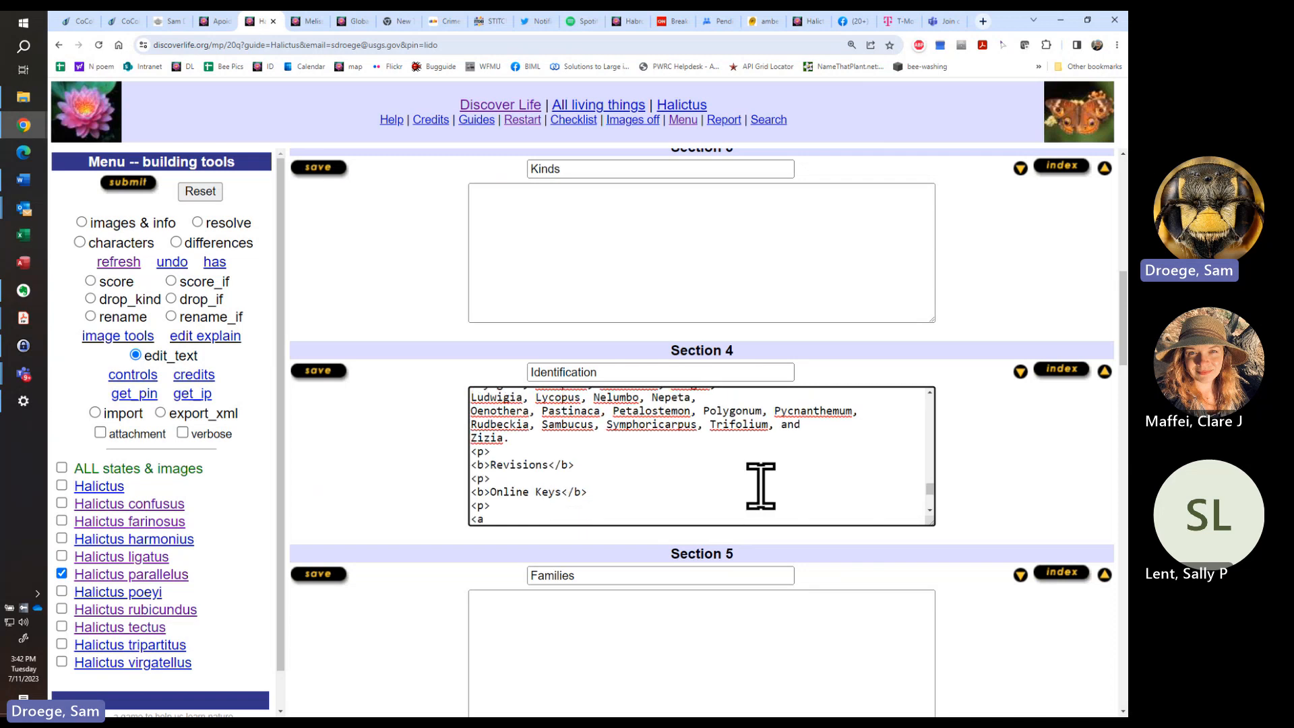
scroll(931, 512, "down", 3)
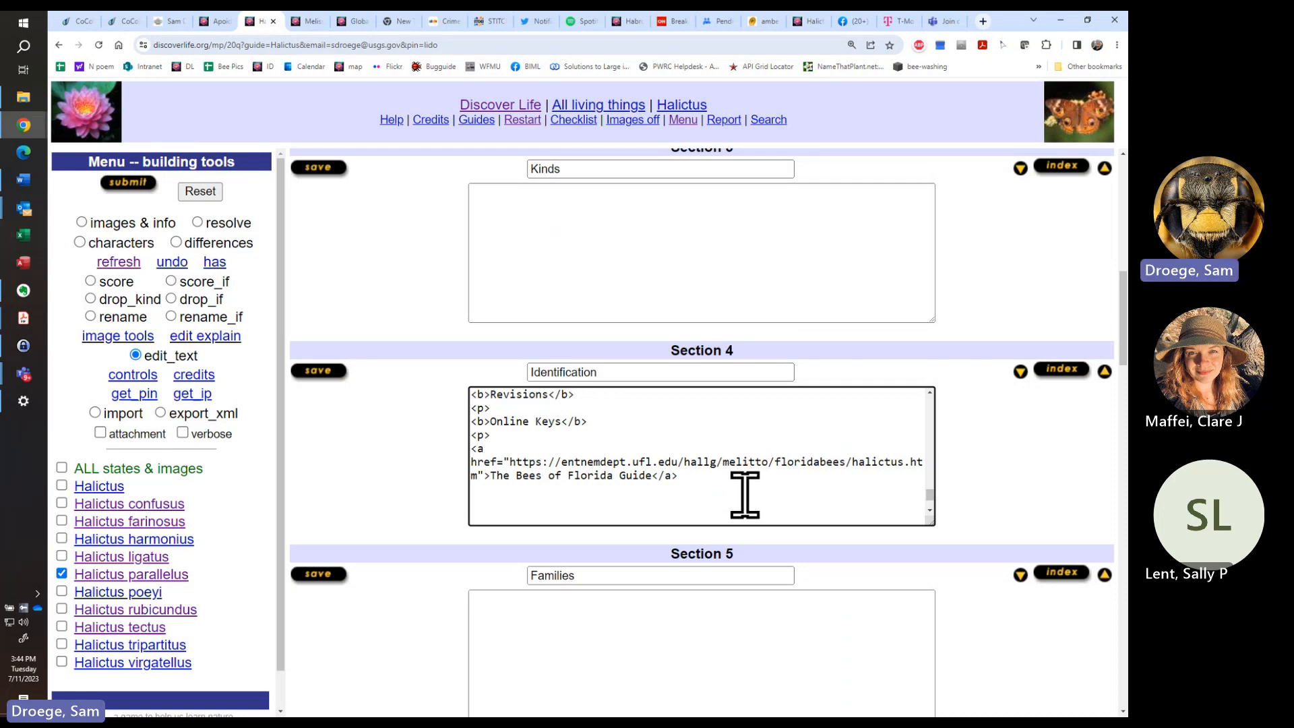
scroll(804, 458, "down", 1)
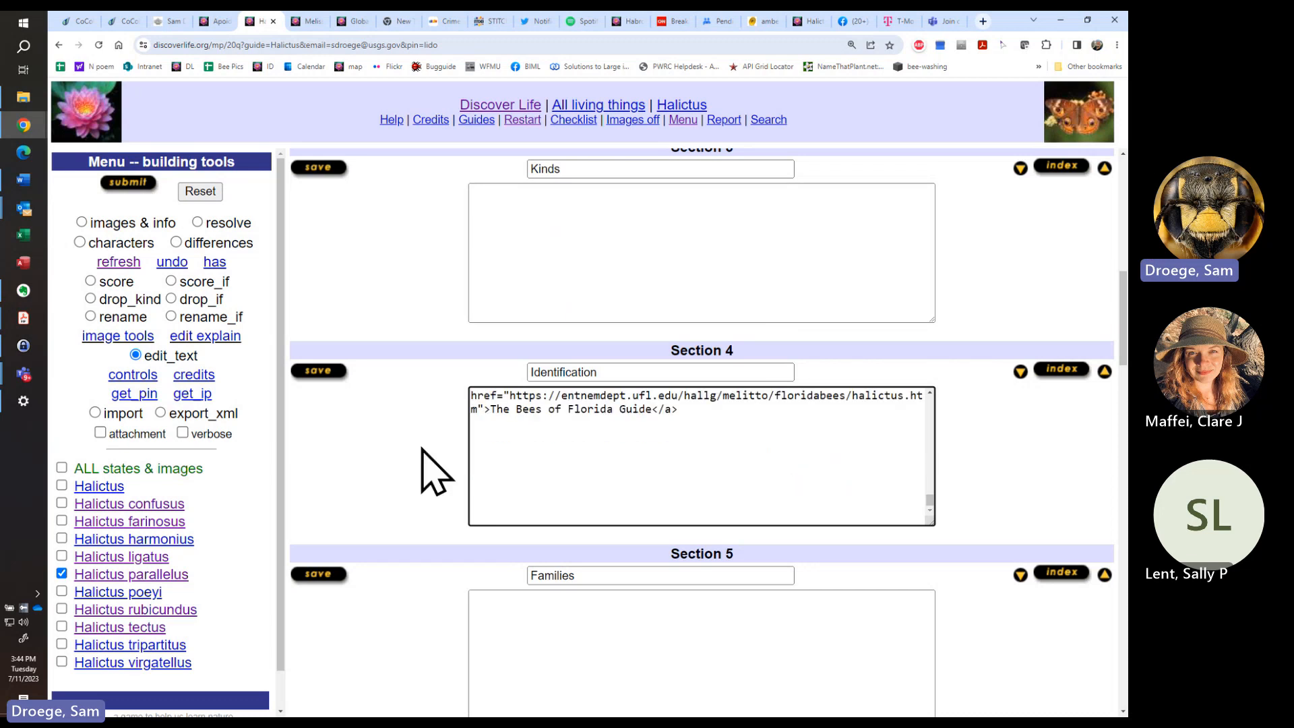
scroll(842, 438, "up", 3)
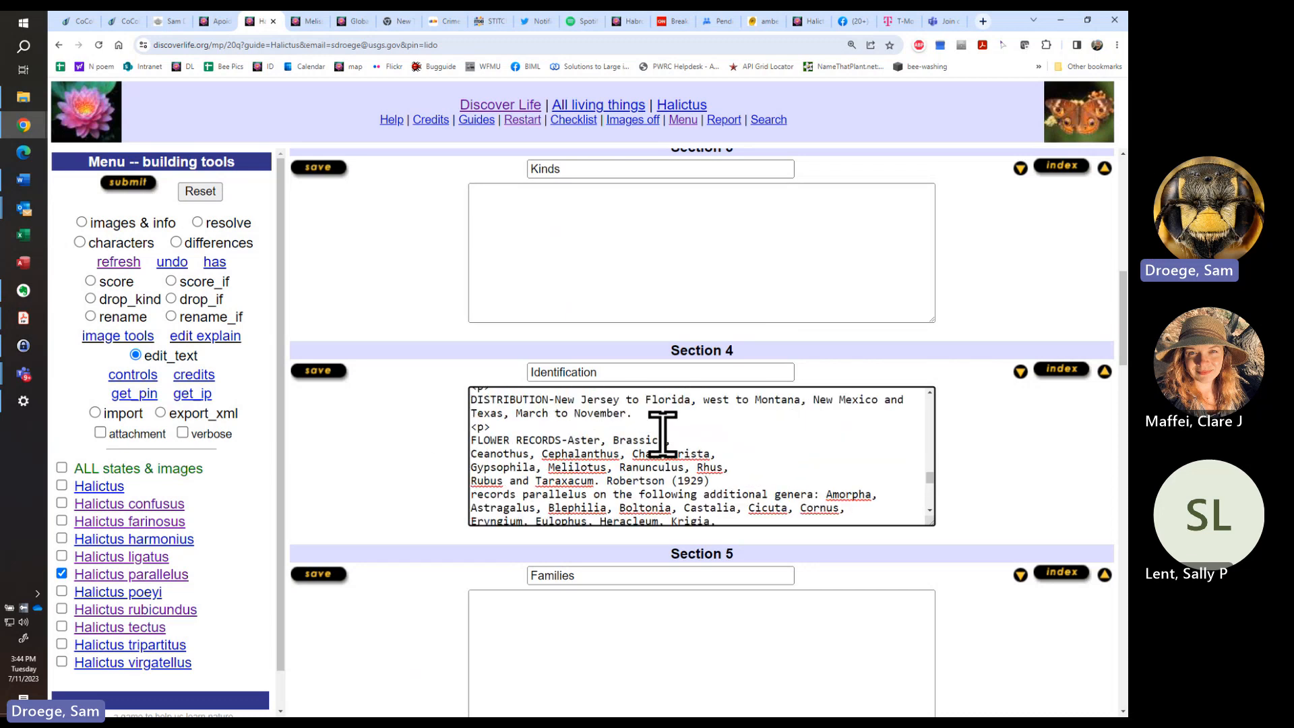
Place the cursor at the paragraph tag above FLOWER RECORDS and save the Halictus parallelus text form
left_click(535, 426)
scroll(535, 426, "down", 1)
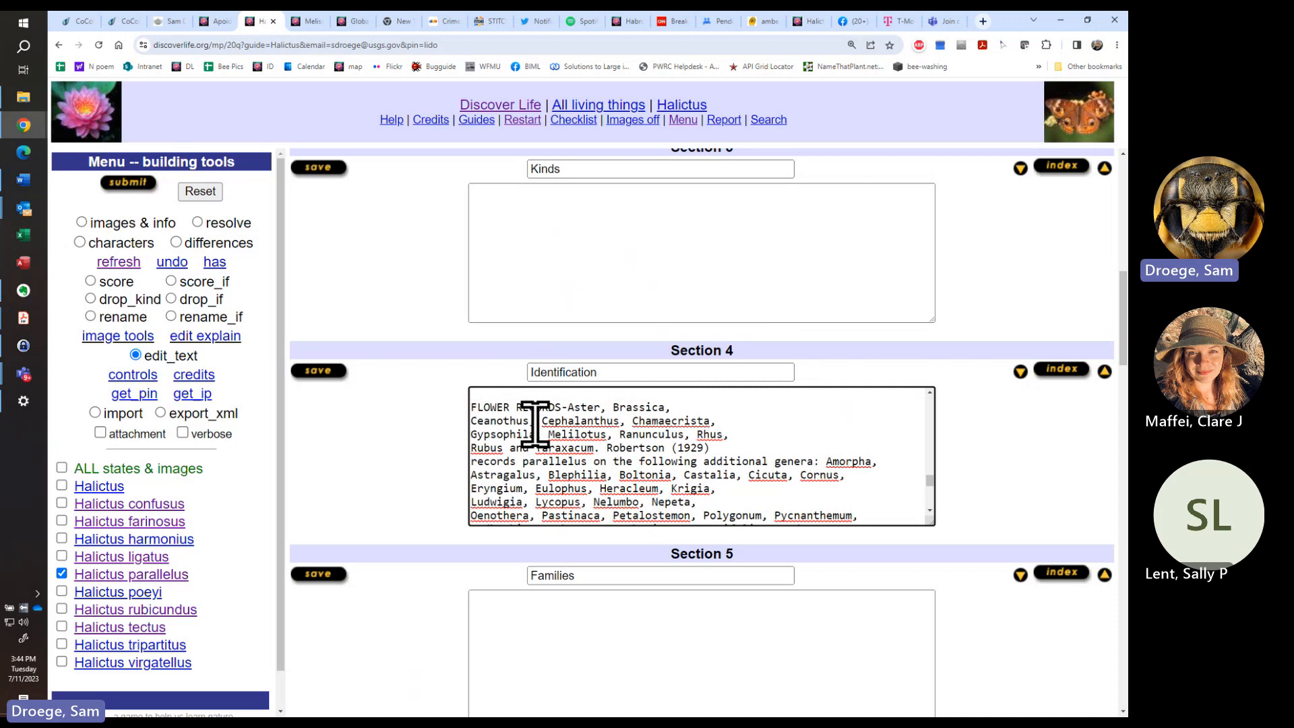
left_click(319, 372)
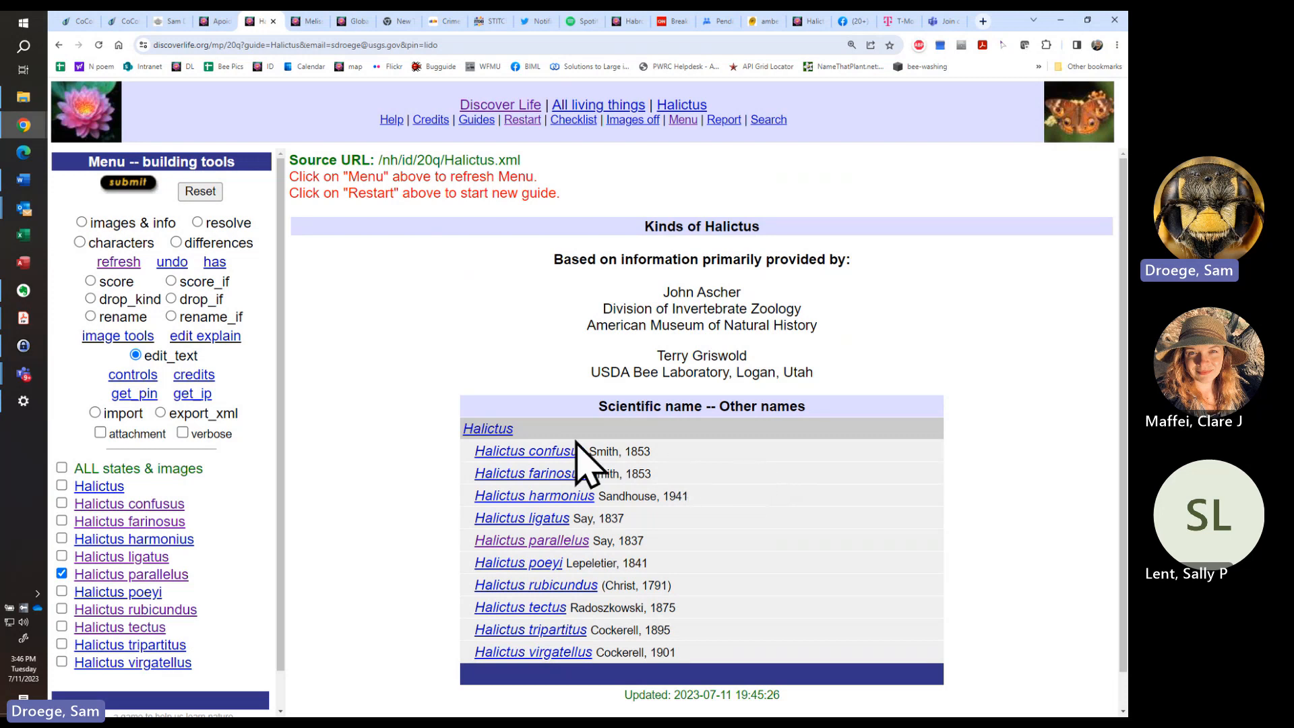
scroll(600, 481, "down", 1)
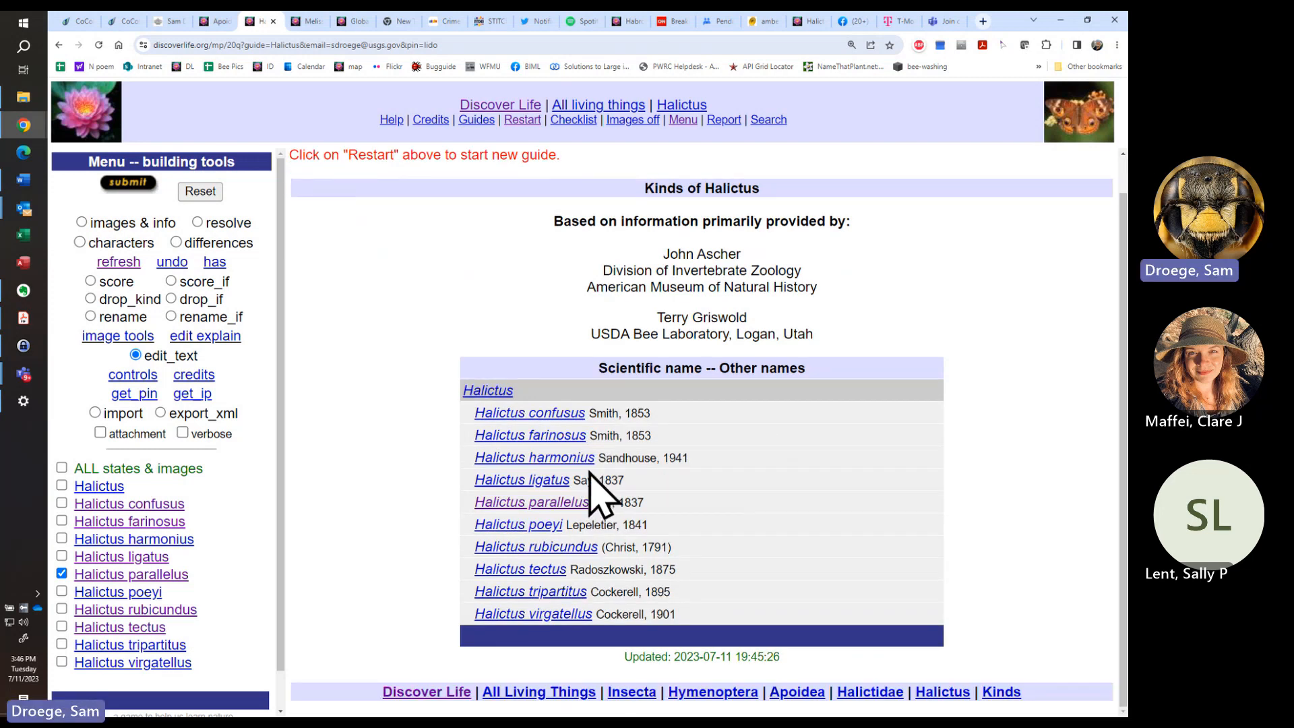